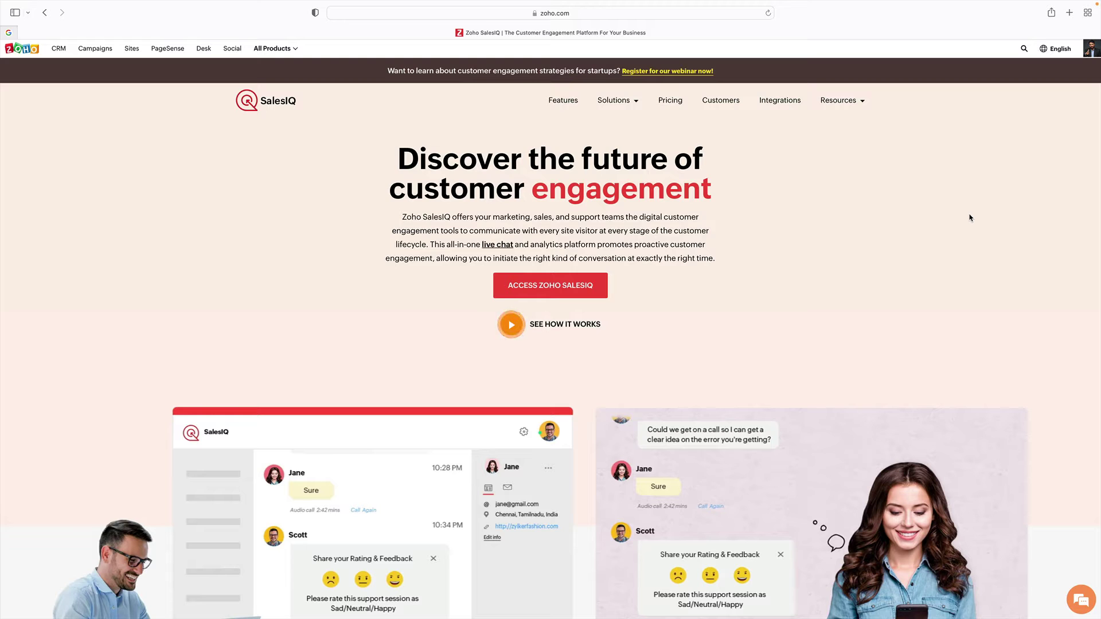
Launch Zoho SalesIQ and open the WhatsApp channel under Settings' Messaging Channels
scroll(939, 252, "down", 3)
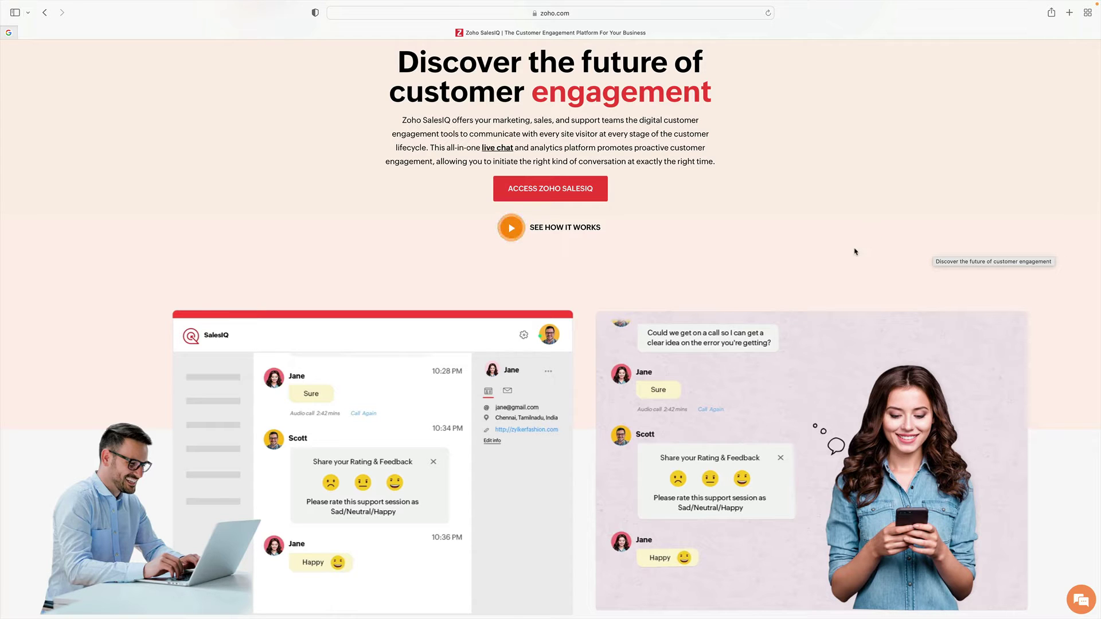
scroll(845, 248, "down", 5)
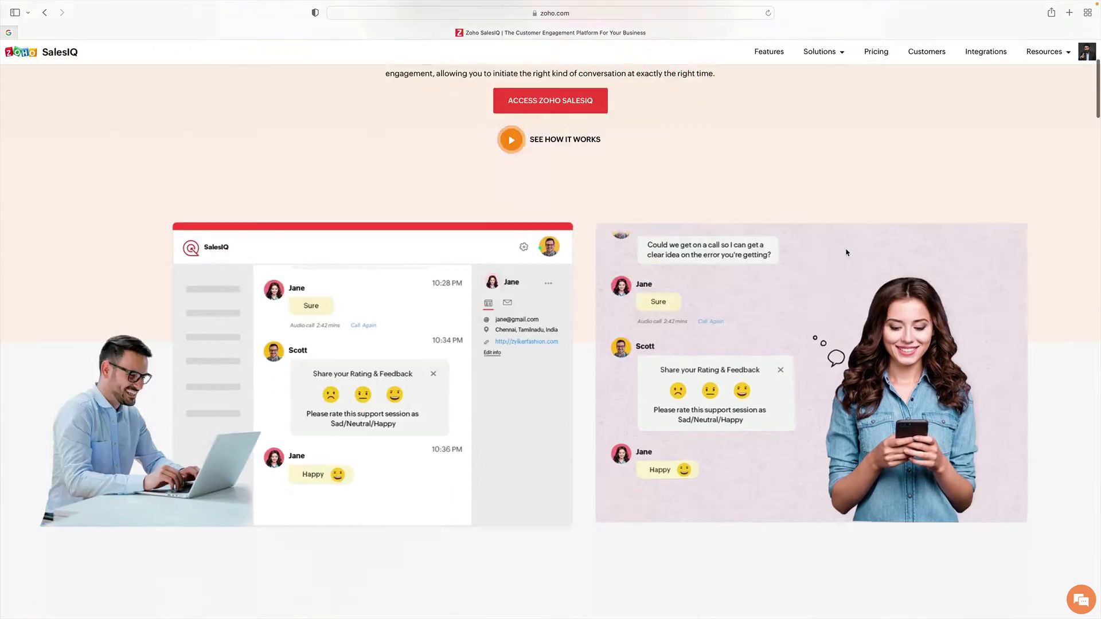
scroll(319, 263, "down", 10)
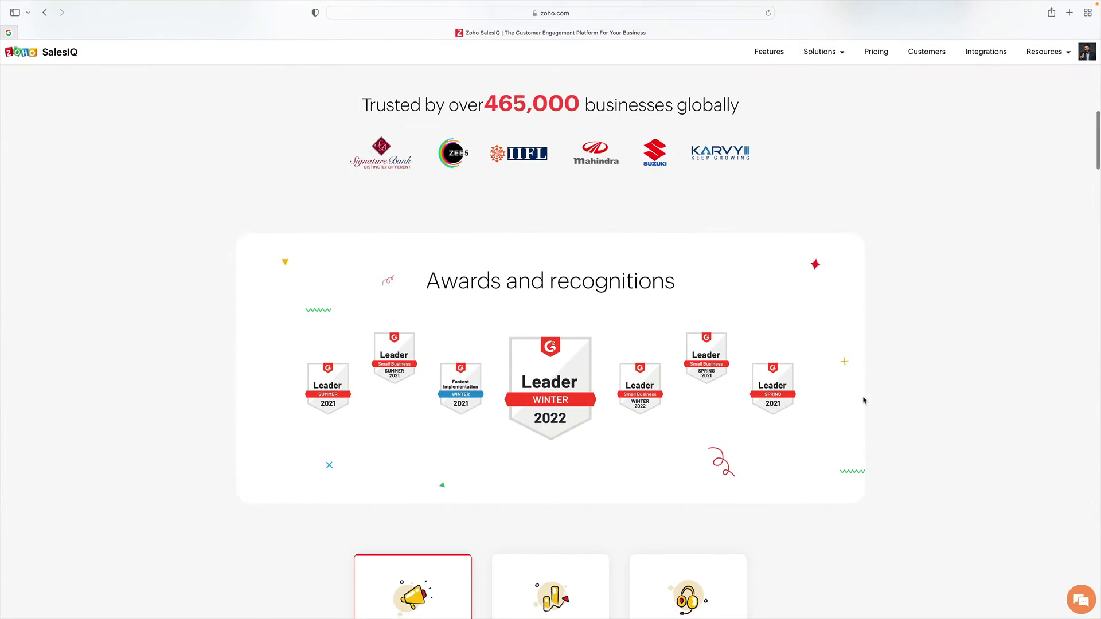
scroll(863, 399, "down", 3)
scroll(863, 400, "down", 8)
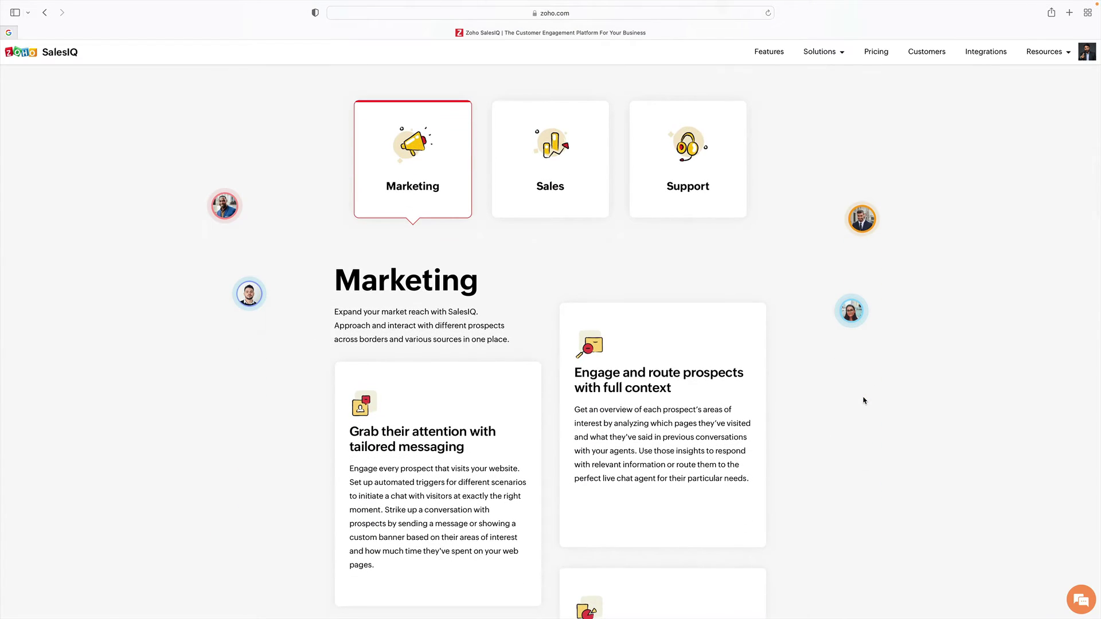
scroll(864, 400, "down", 6)
scroll(863, 400, "down", 15)
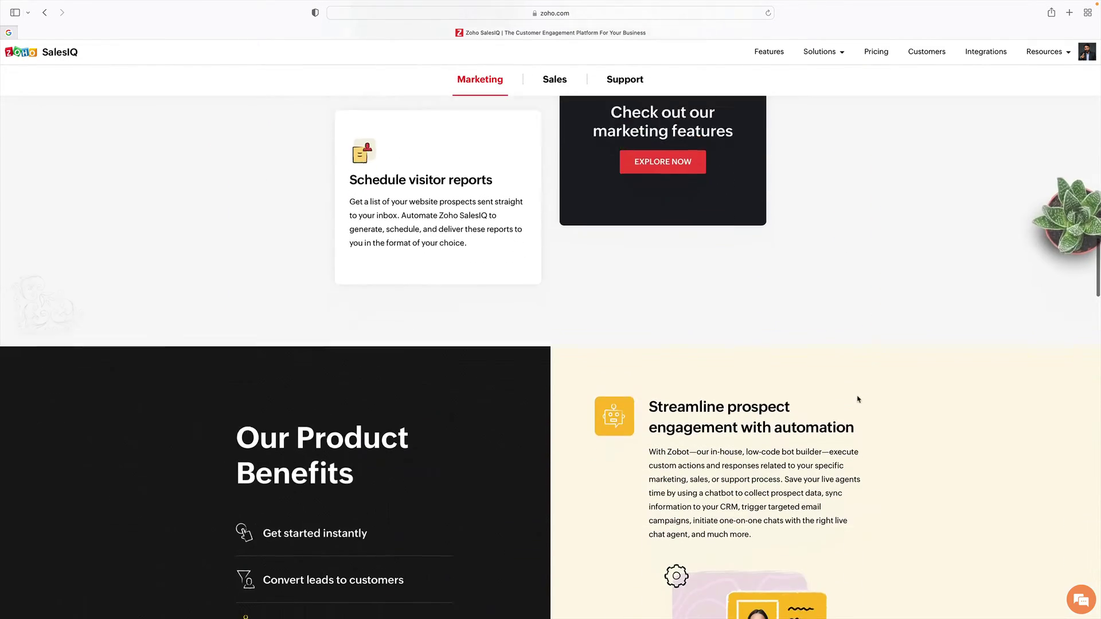
scroll(849, 397, "down", 20)
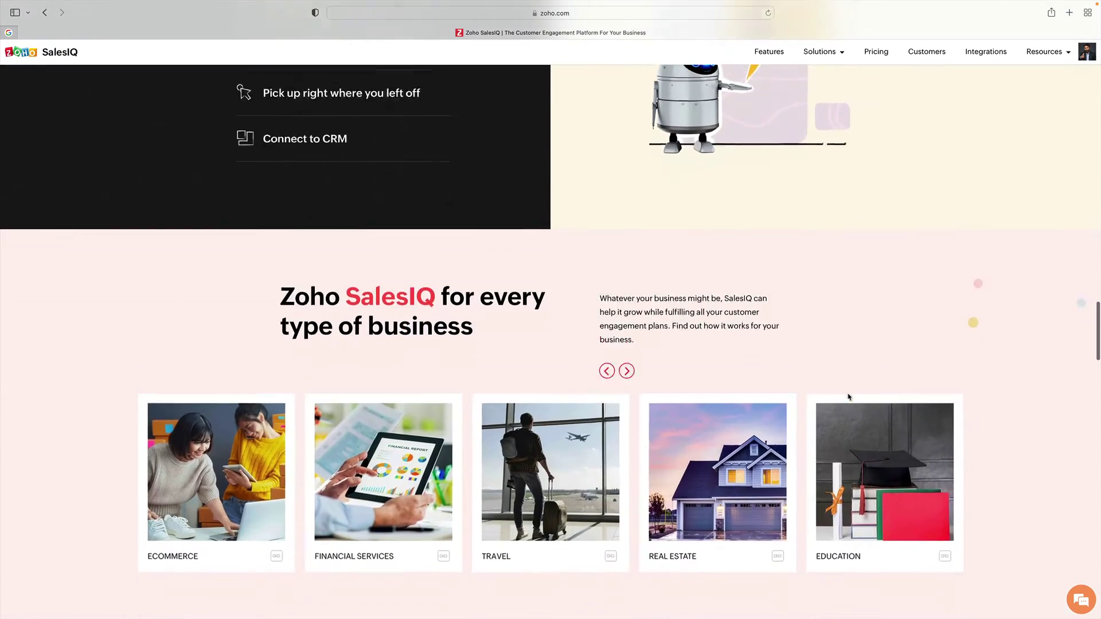
scroll(848, 397, "down", 20)
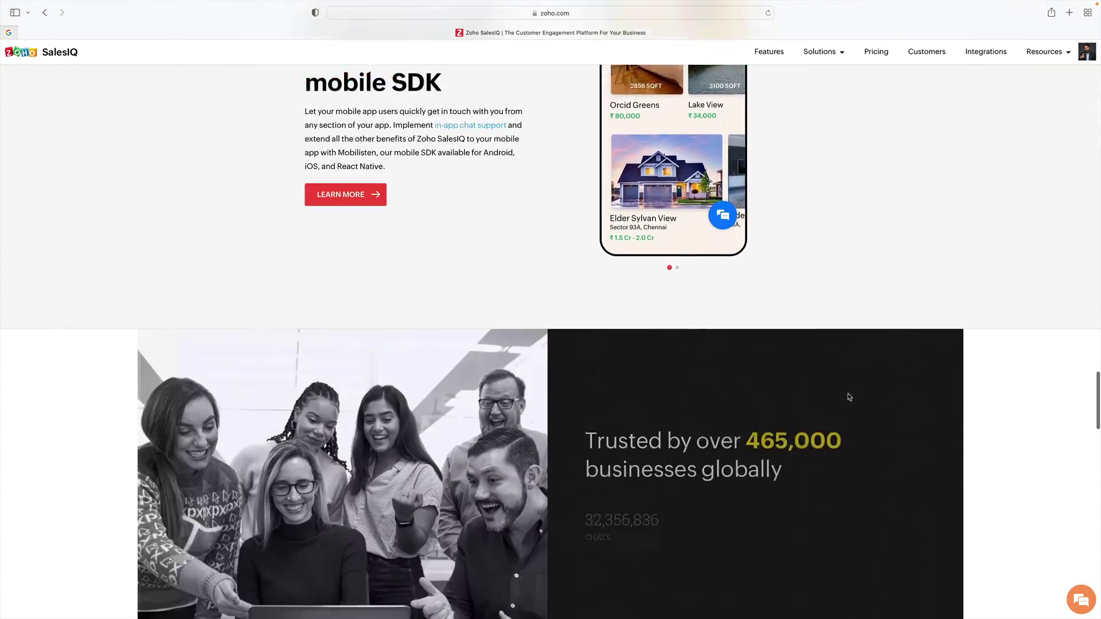
scroll(849, 397, "down", 15)
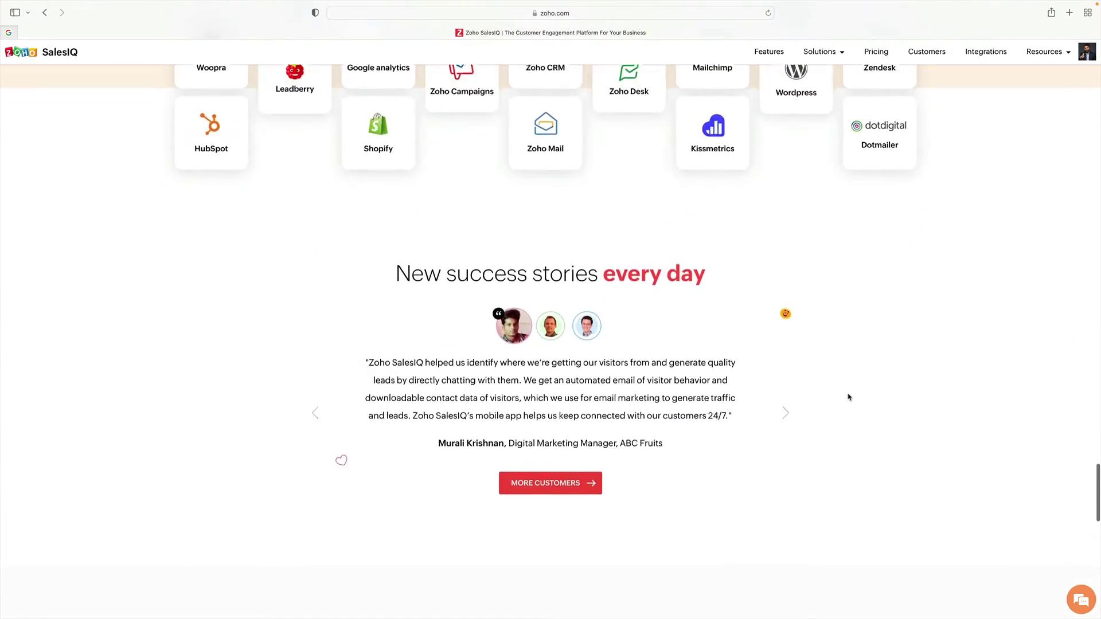
scroll(849, 398, "up", 1)
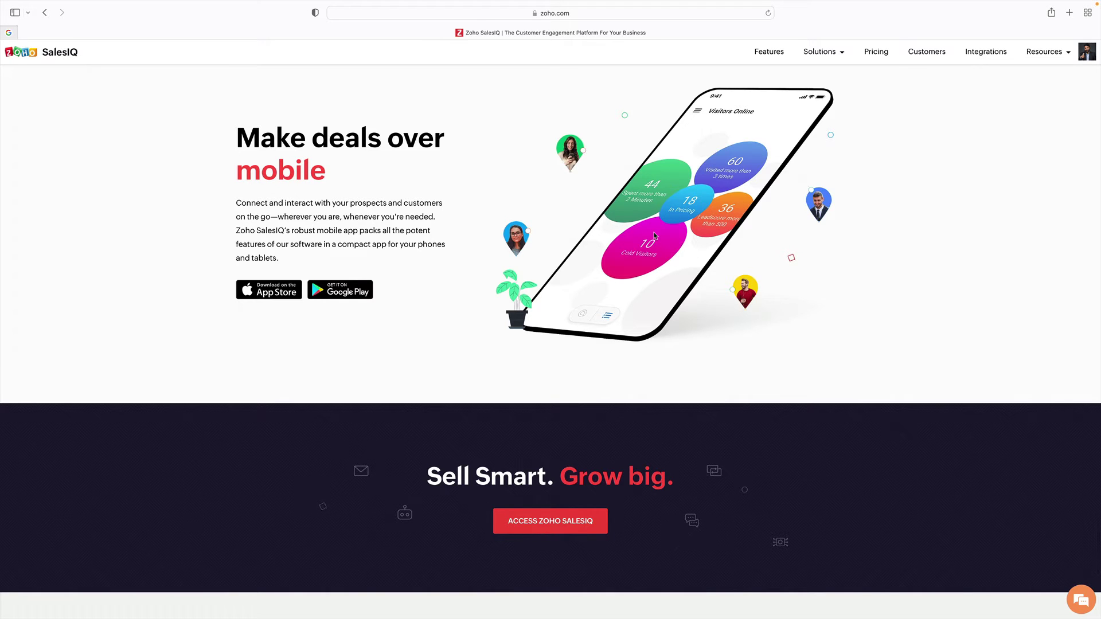
scroll(809, 330, "down", 10)
scroll(809, 333, "up", 15)
scroll(809, 334, "up", 10)
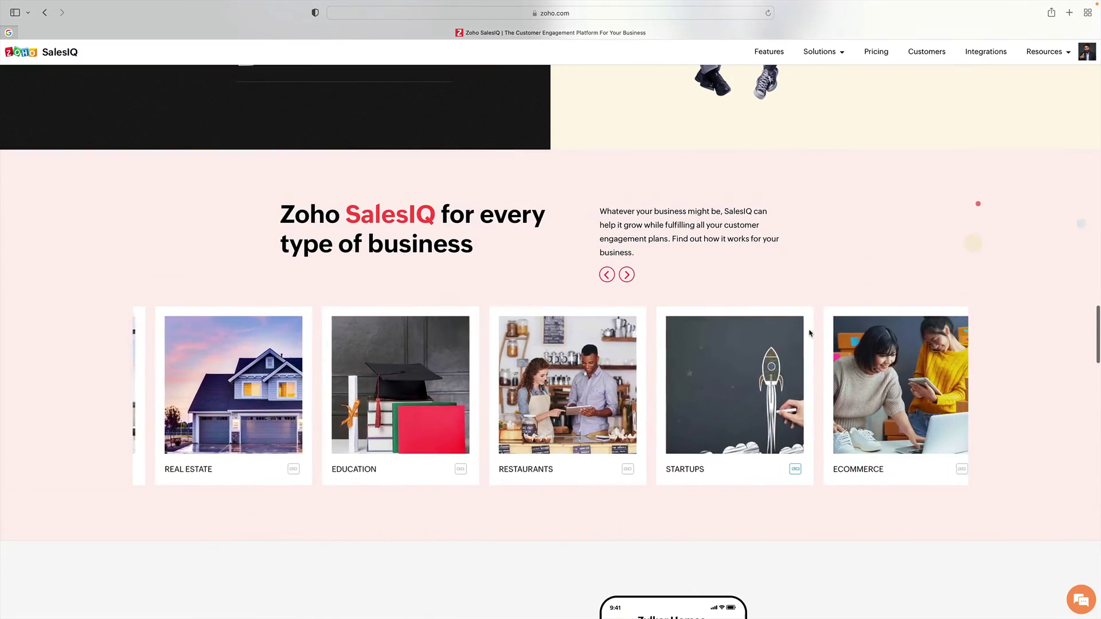
scroll(809, 333, "up", 10)
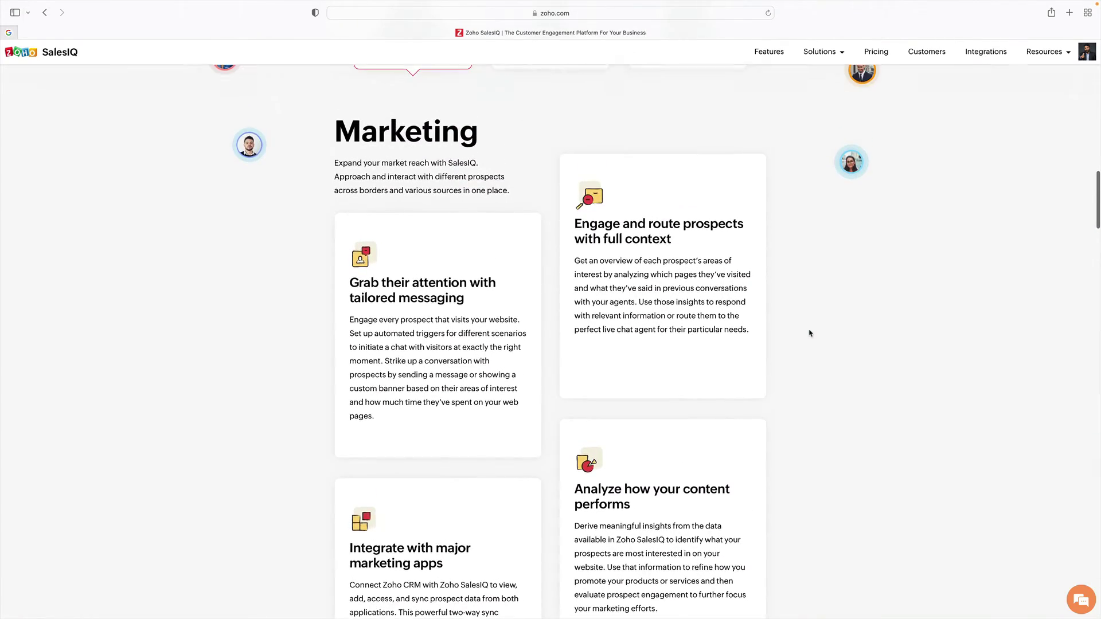
scroll(809, 333, "up", 15)
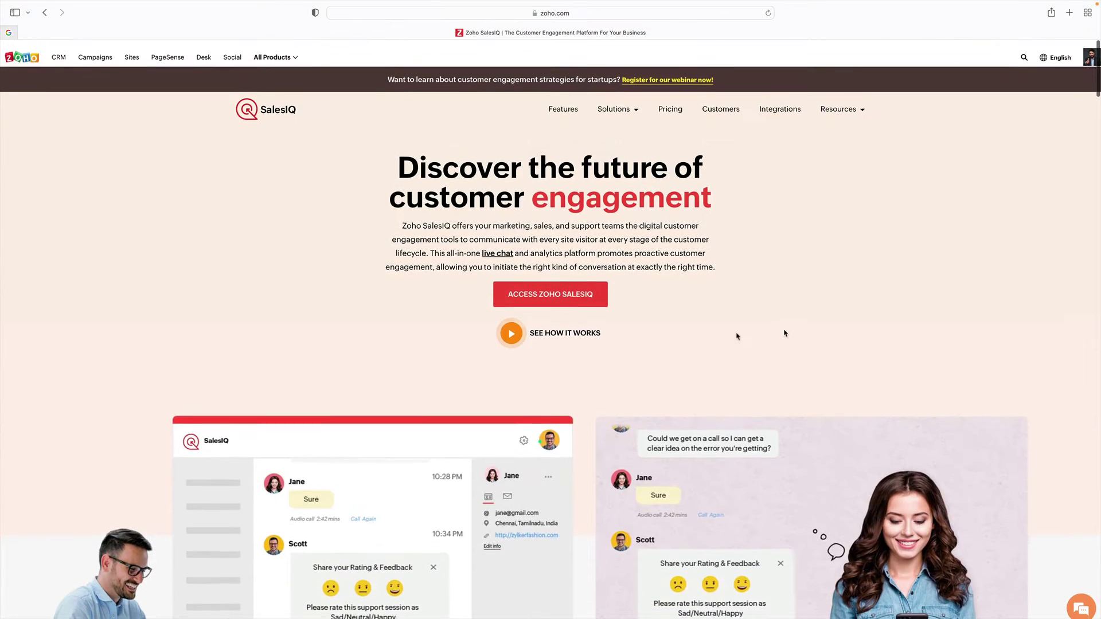
left_click(553, 287)
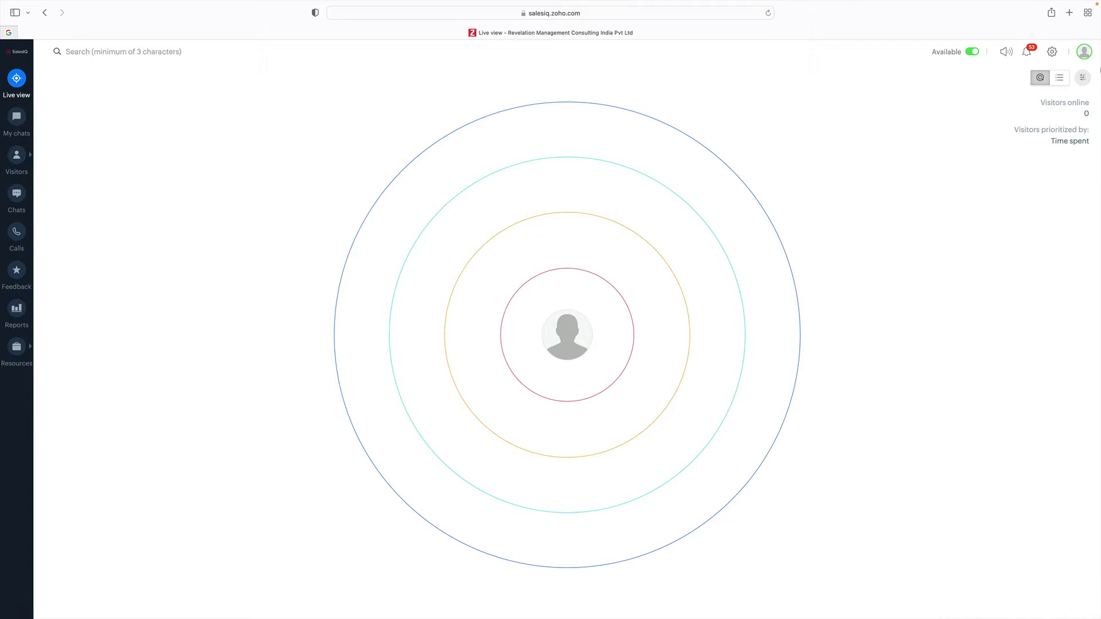
left_click(1054, 53)
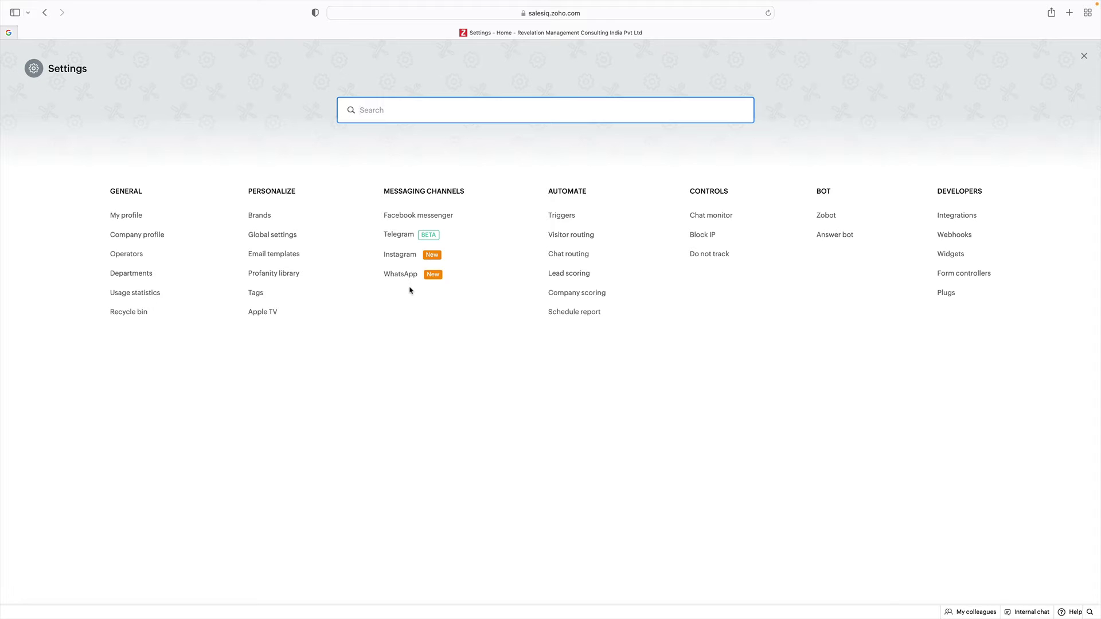
left_click(405, 277)
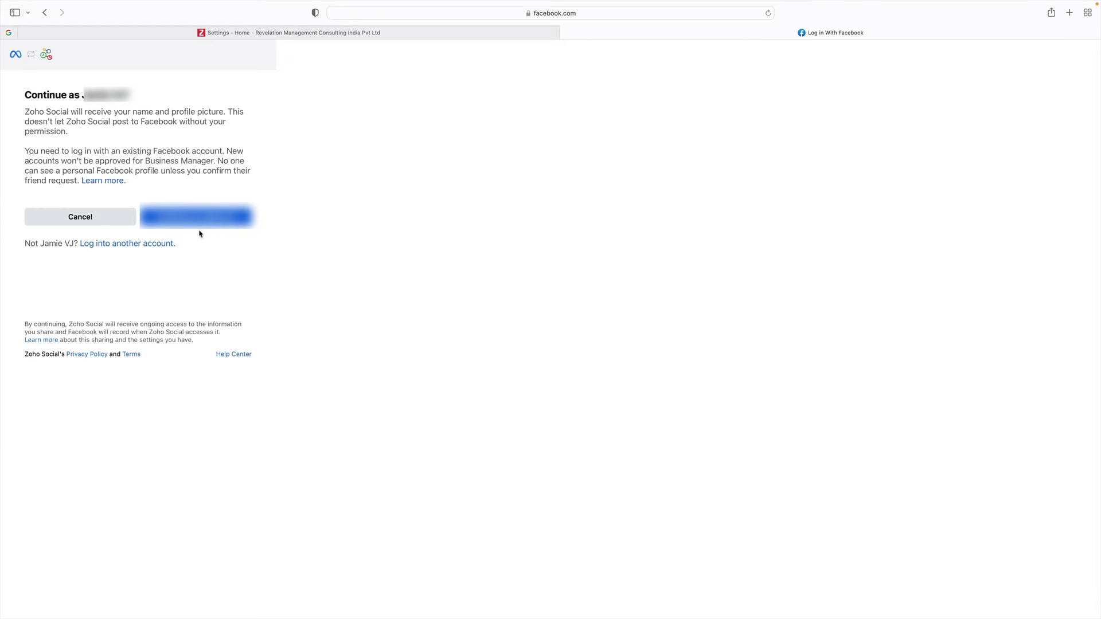
Continue with the Facebook account, accept permissions, and pick GFI Growth Foundation International as the business
left_click(204, 219)
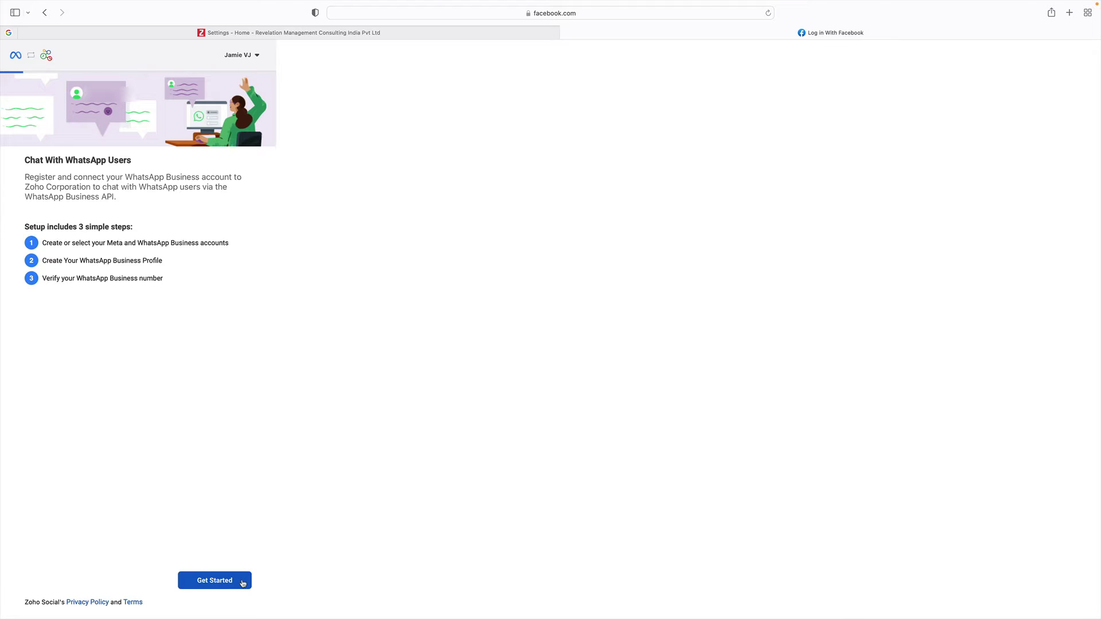
left_click(243, 584)
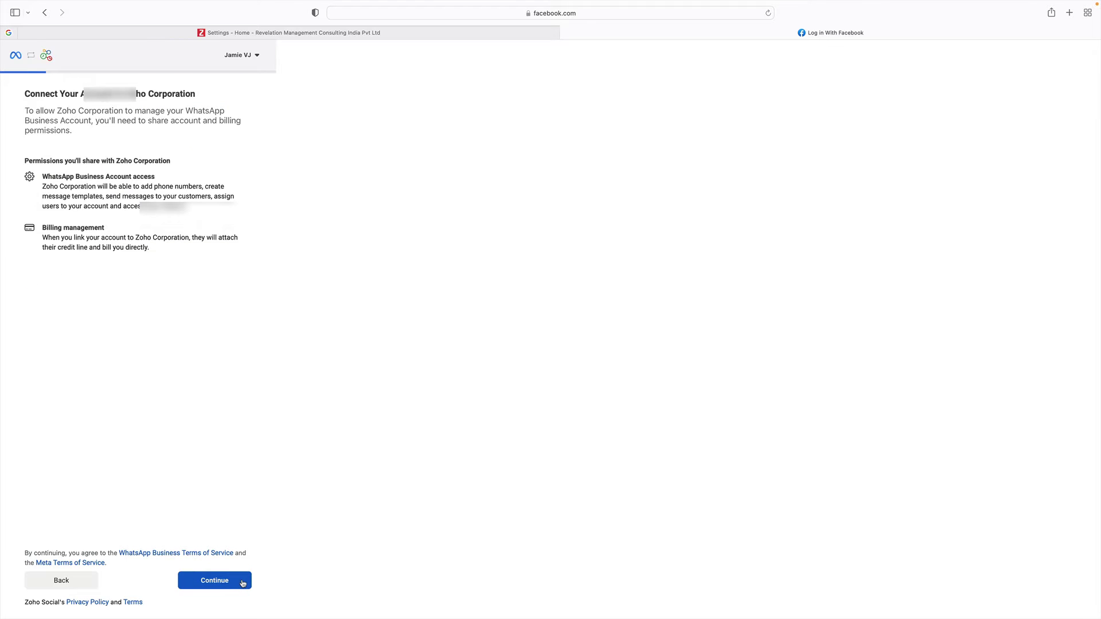
left_click(244, 584)
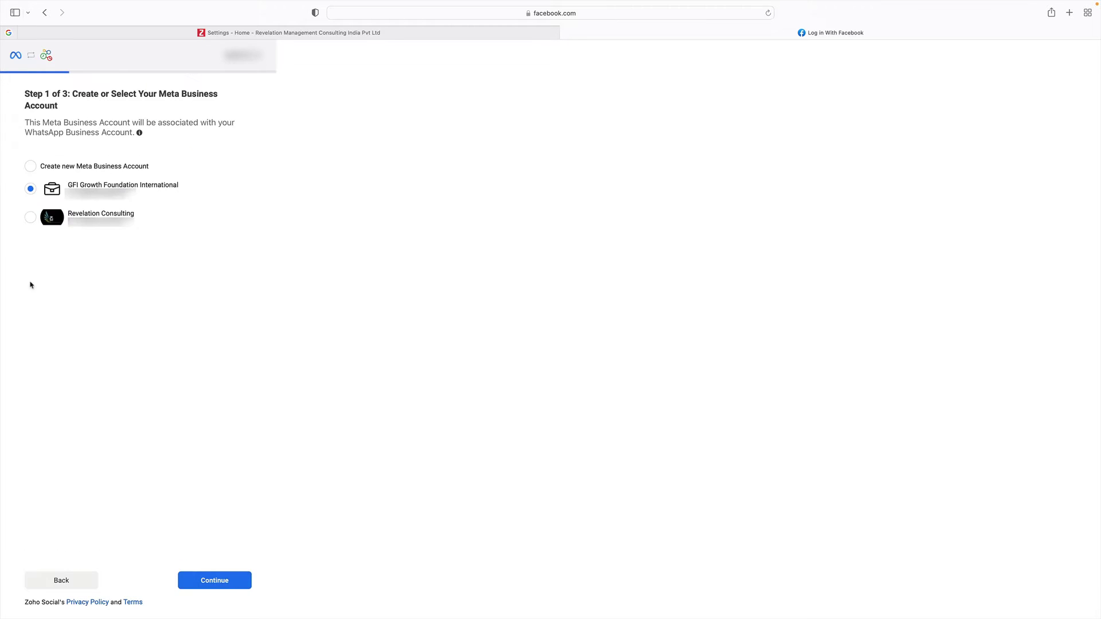
left_click(29, 191)
left_click(232, 579)
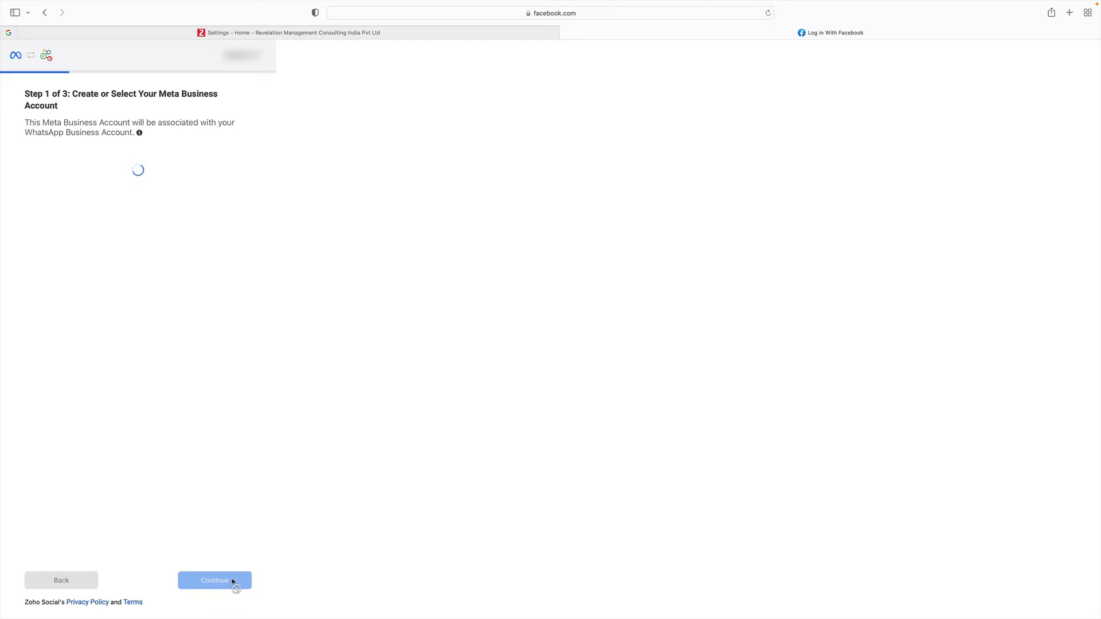
Name the WhatsApp Business Account 'GFI Growth Foundation International' and submit the details
left_click(268, 403)
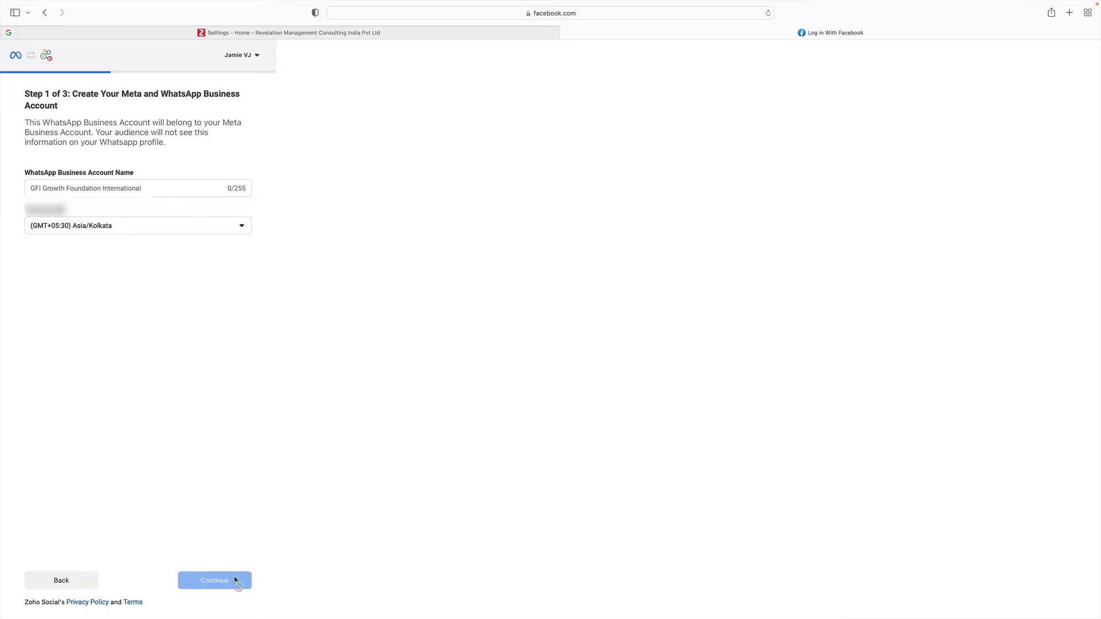
left_click(160, 187)
type("GFI Growtyh")
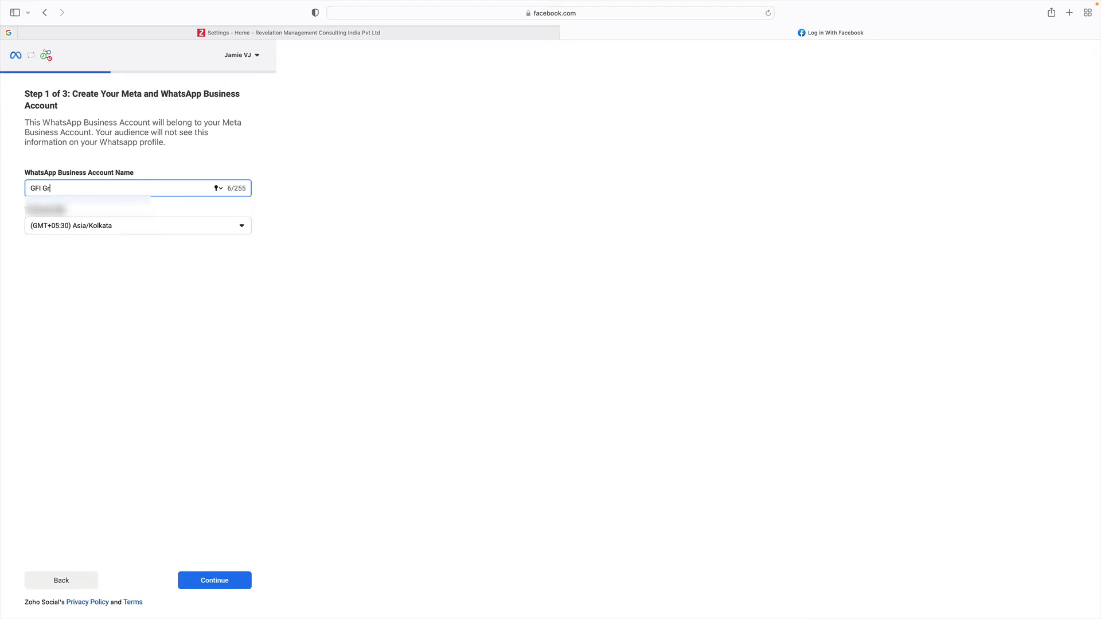
key("BackSpace")
type("h Foundation International")
left_click(227, 278)
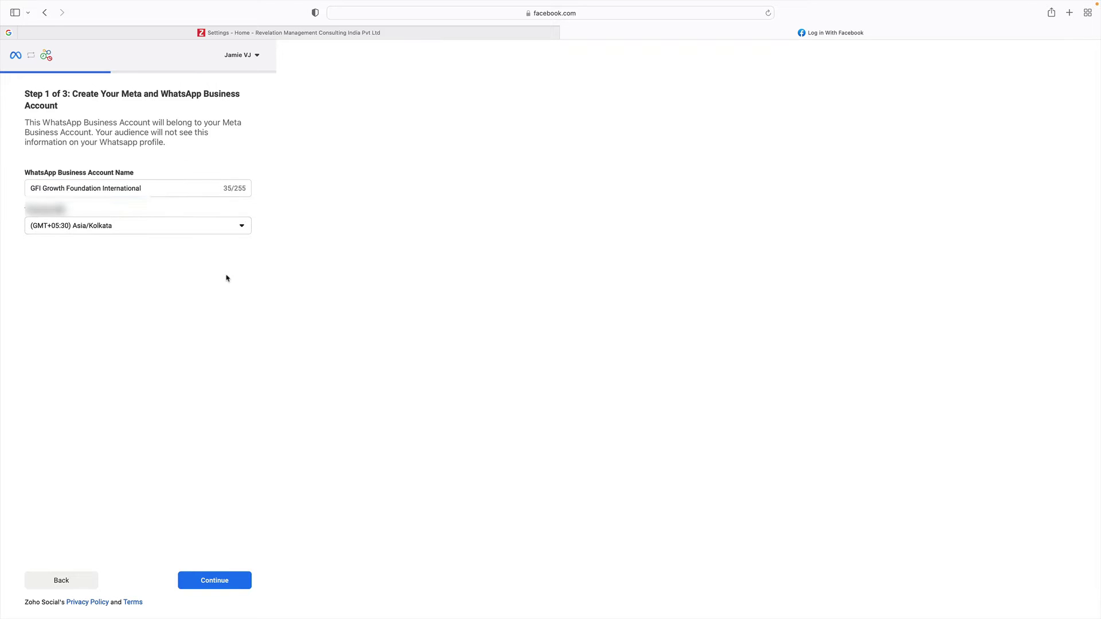
left_click(220, 581)
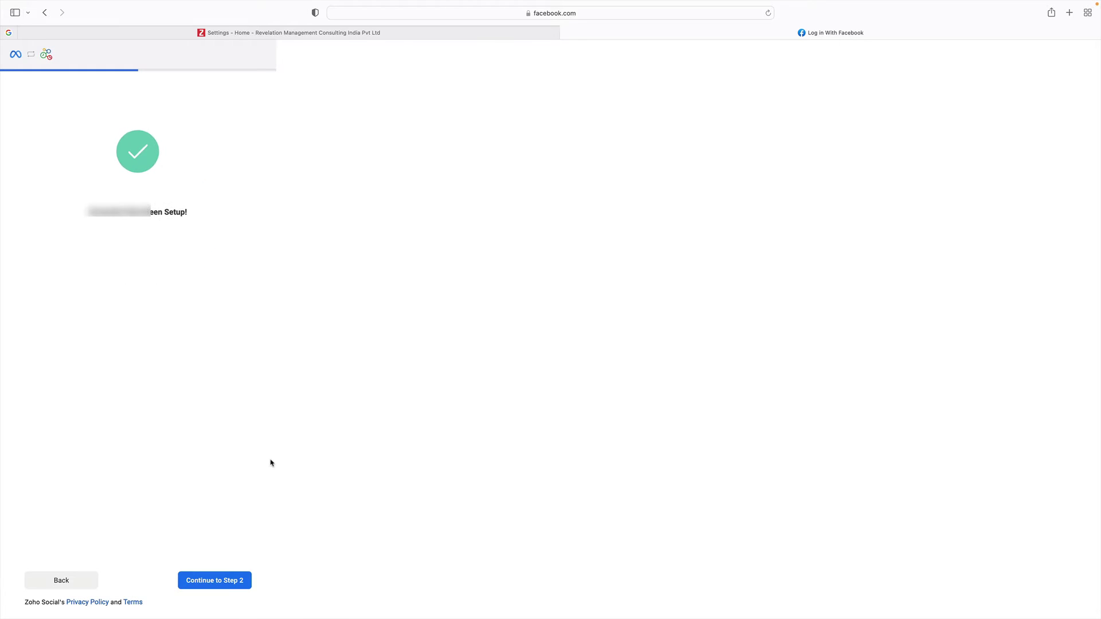
Set the WhatsApp Business display name to GFI Growth Foundation International
left_click(228, 581)
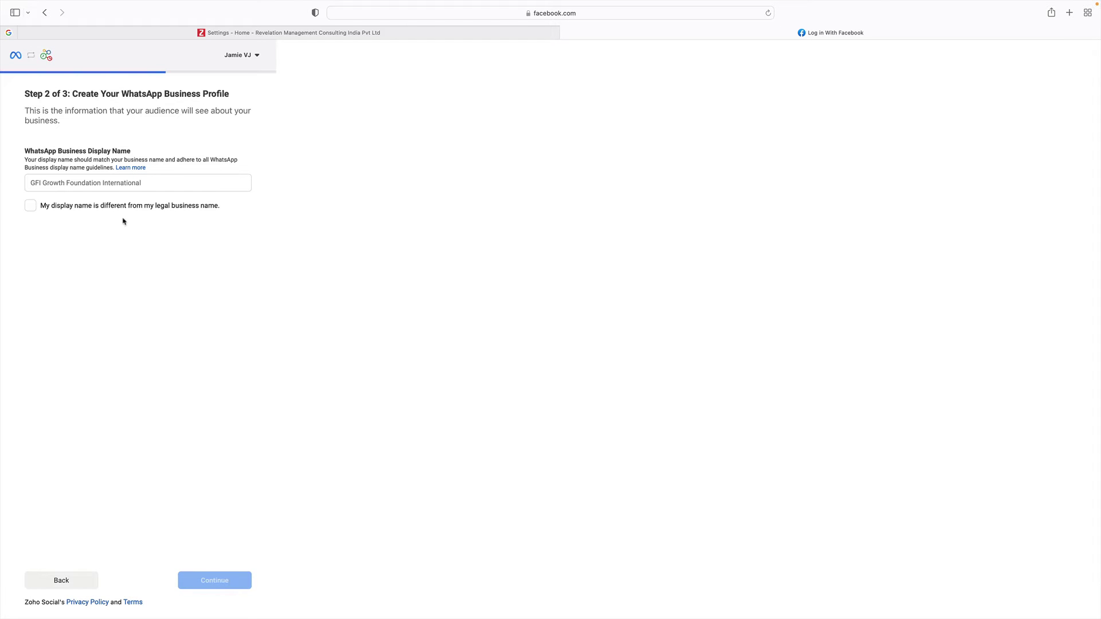
left_click(172, 182)
type("GFI Growt")
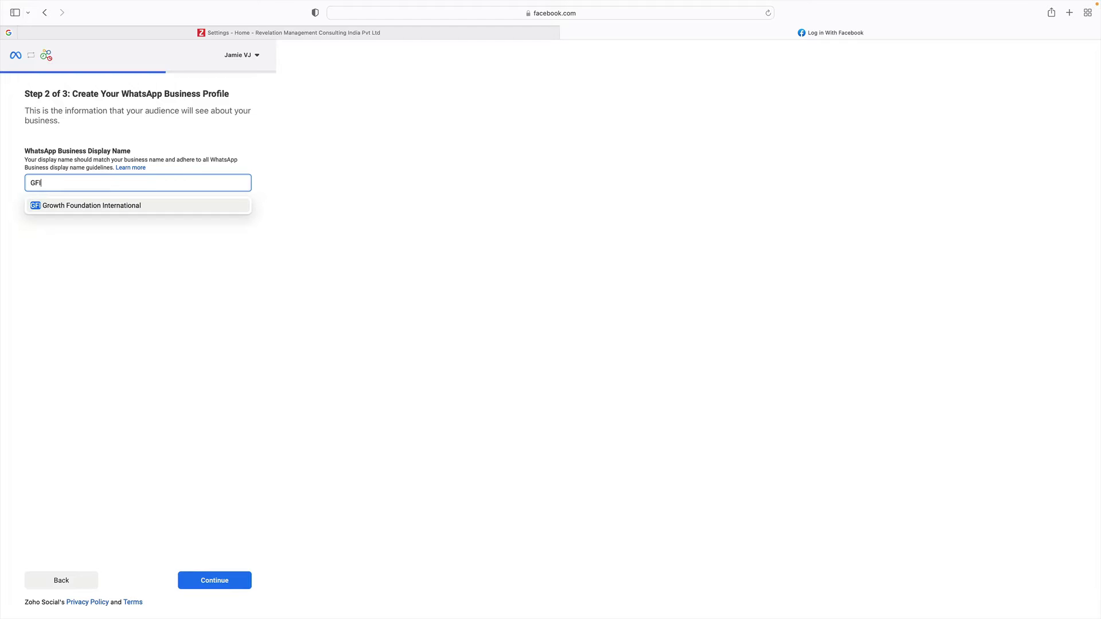
left_click(165, 205)
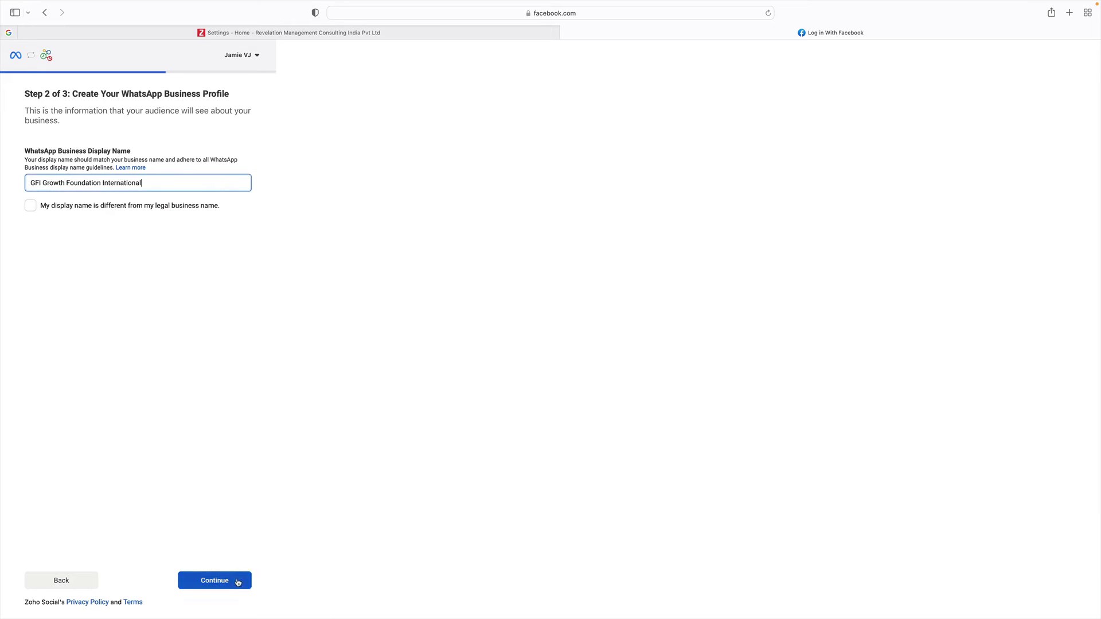
left_click(238, 583)
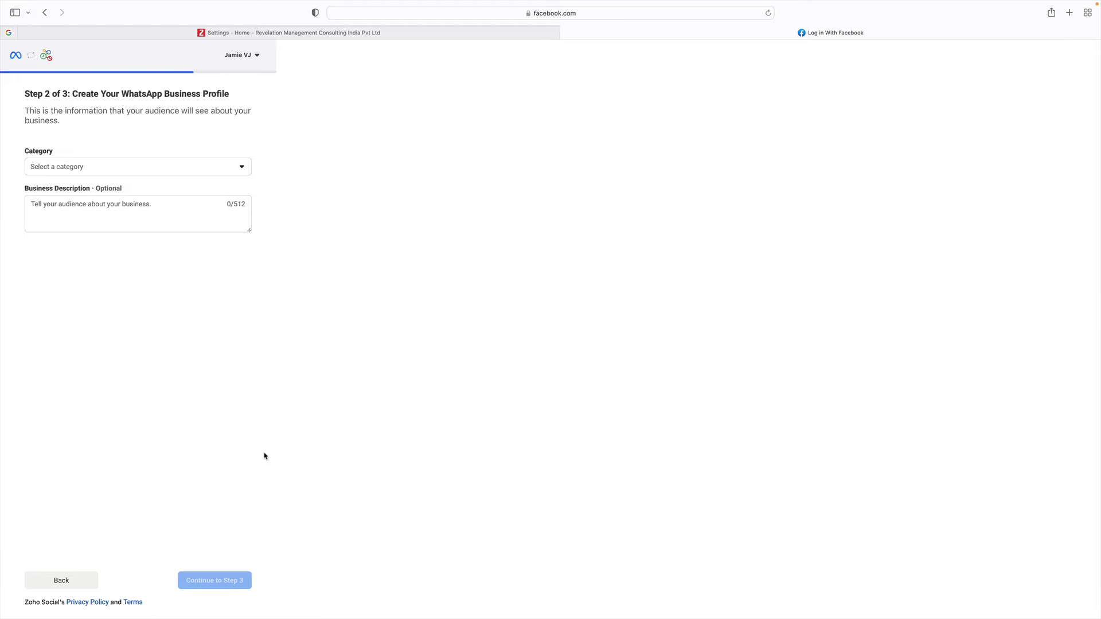
Choose Other as the business category
left_click(231, 169)
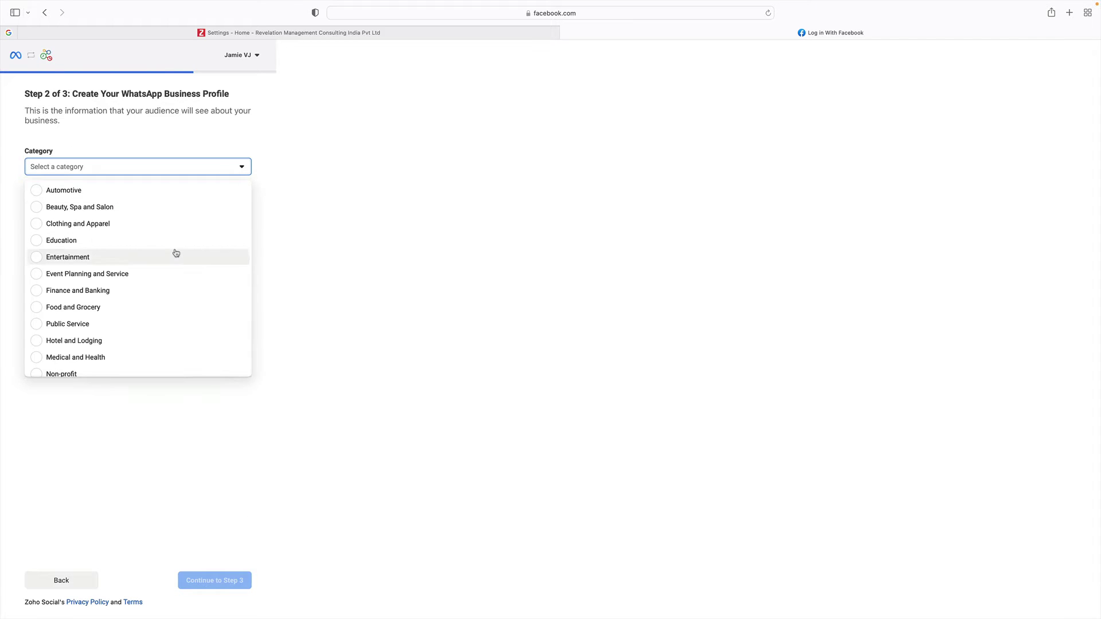
scroll(170, 297, "down", 5)
left_click(52, 367)
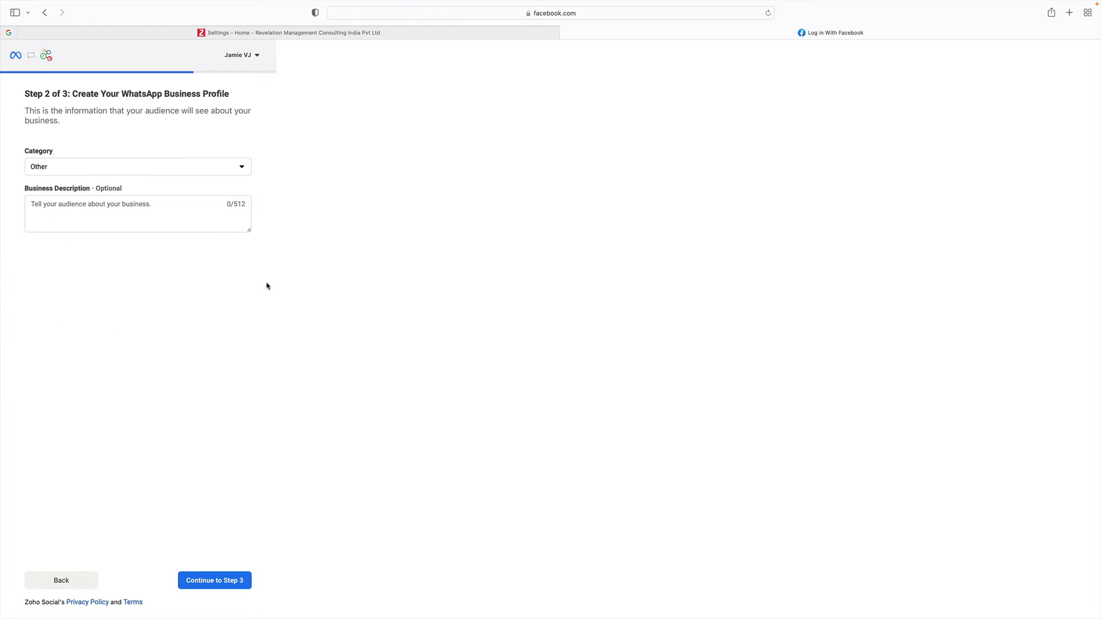
Write the description 'Business Forum, E Learning, Entrepreneur Community, Business Leaders Membership'
left_click(123, 220)
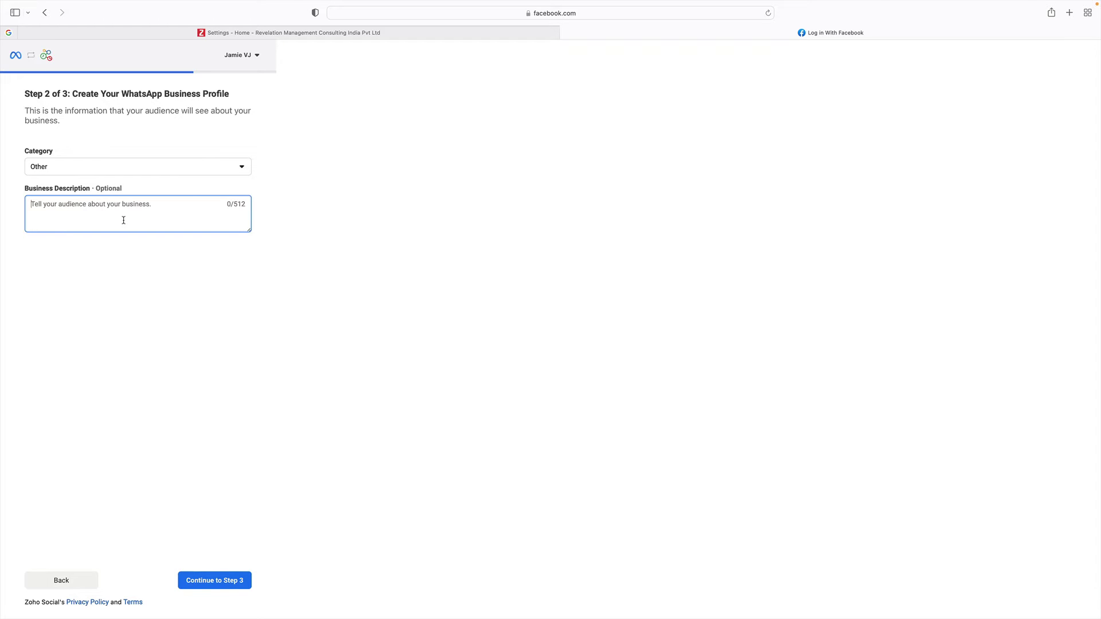
type("Business Forum, Entrepreneur Learning, Entrepreneu")
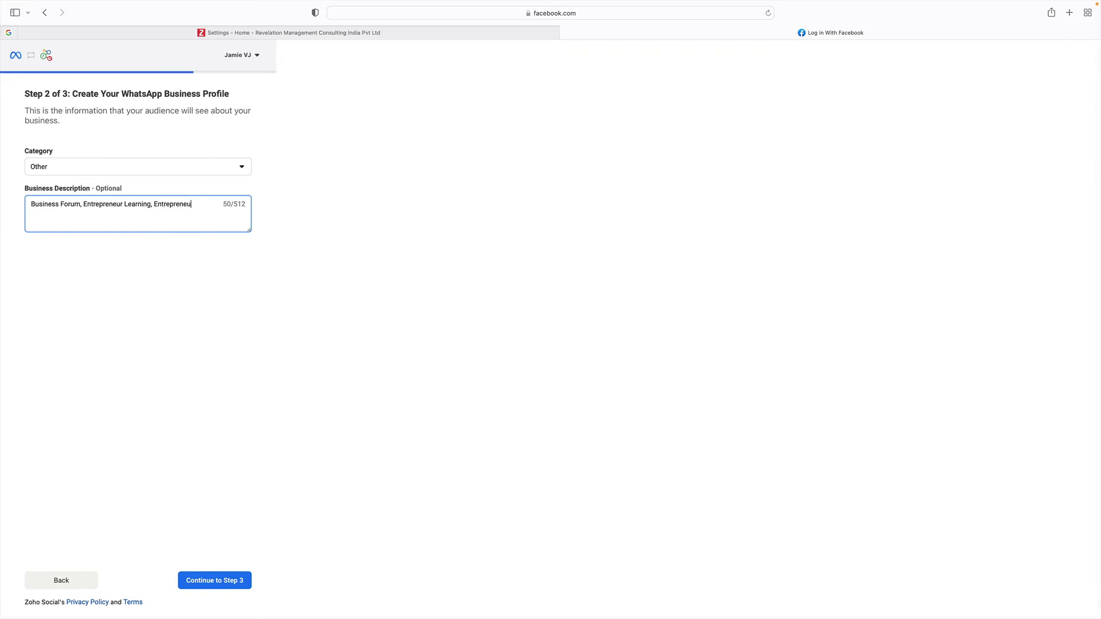
type("r Community,")
double_click(109, 204)
type("E")
left_click(204, 207)
type("Business Leaders Membership")
left_click(218, 523)
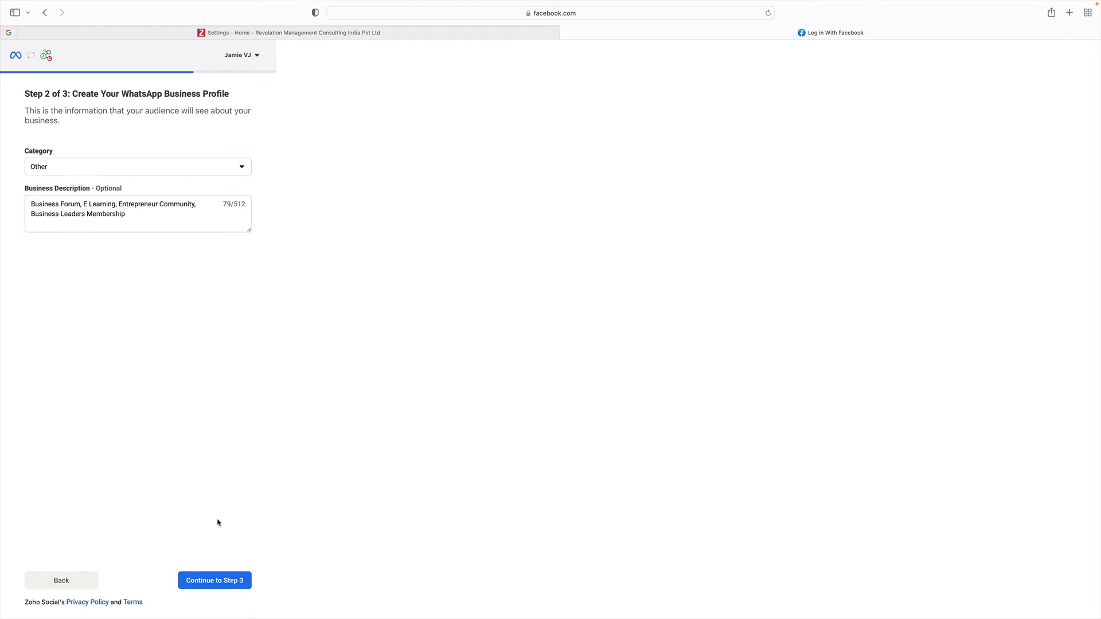
On Step 3, choose India +91 and copy the business number from the Word document
left_click(221, 584)
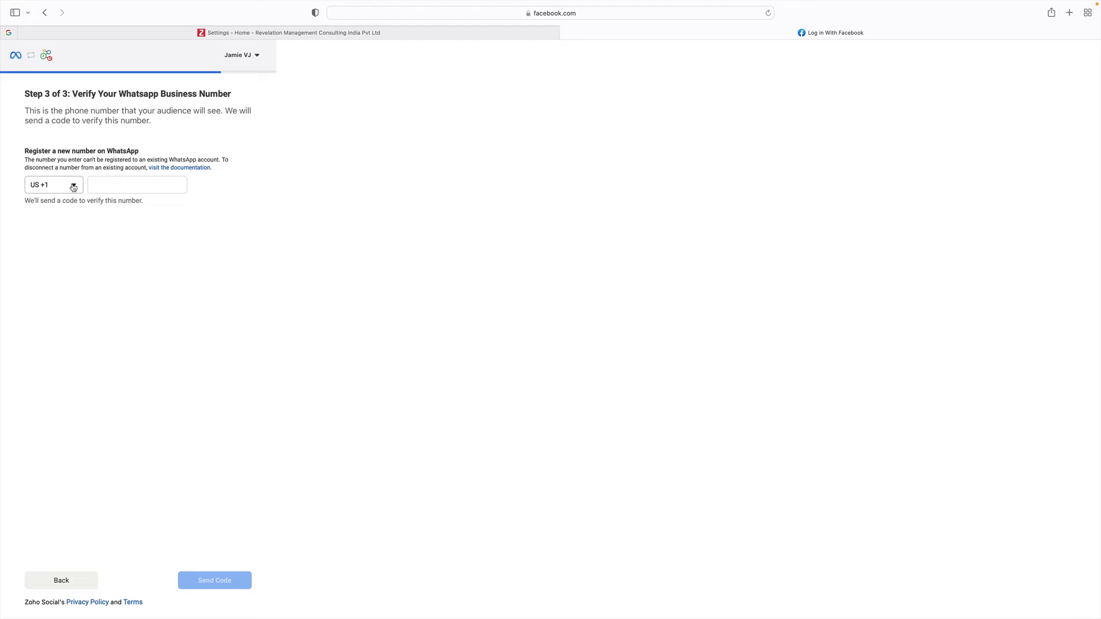
left_click(74, 186)
type("ind")
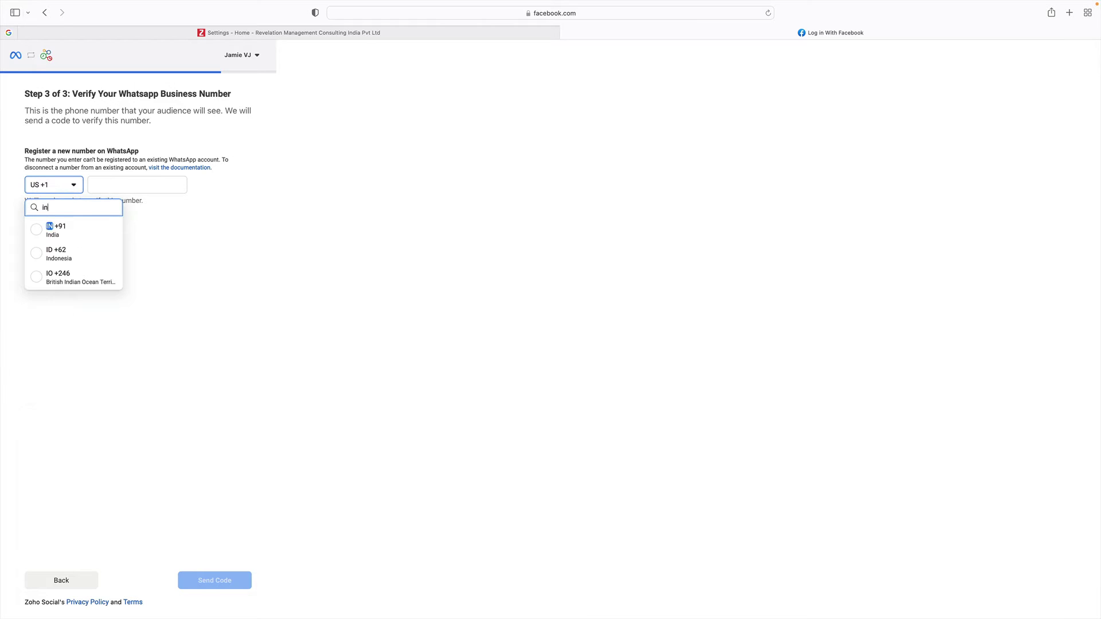
left_click(76, 232)
left_click(123, 191)
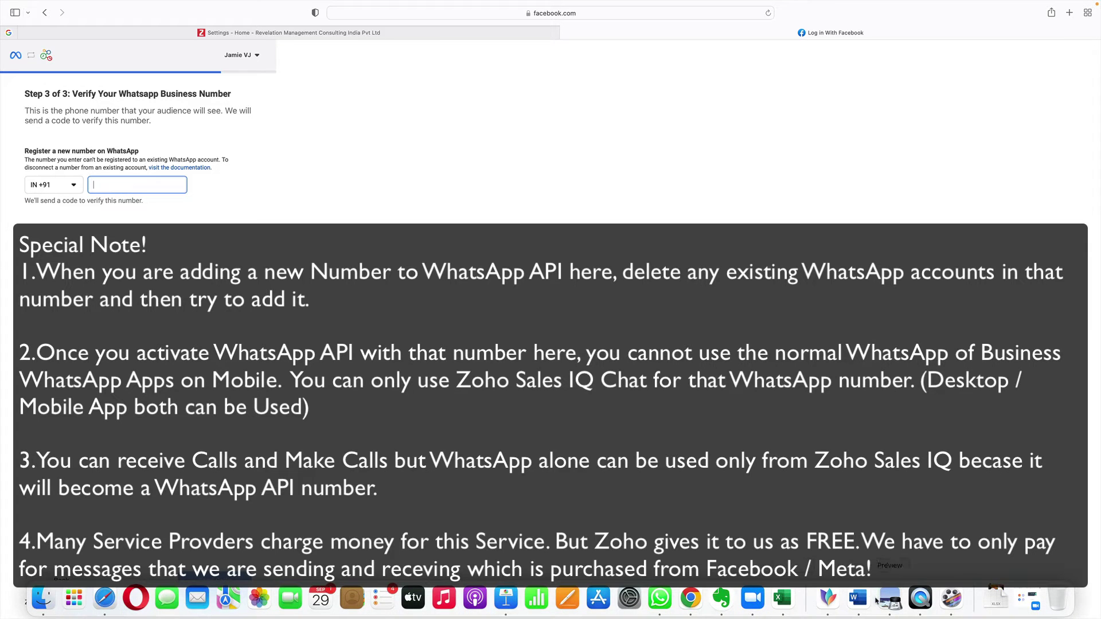
left_click(858, 599)
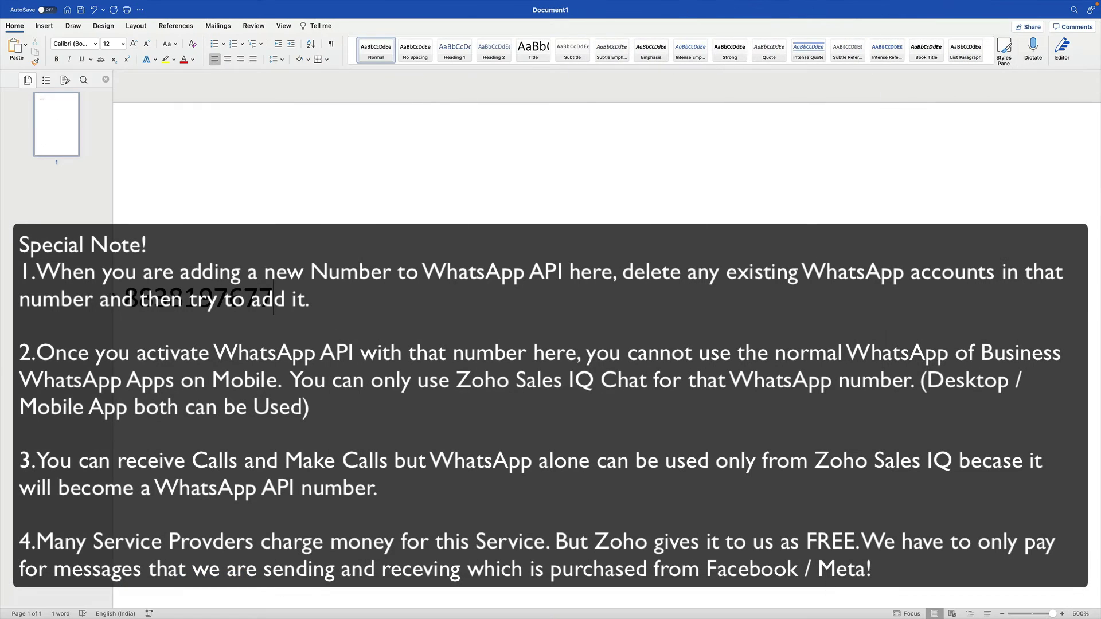
key("super+a")
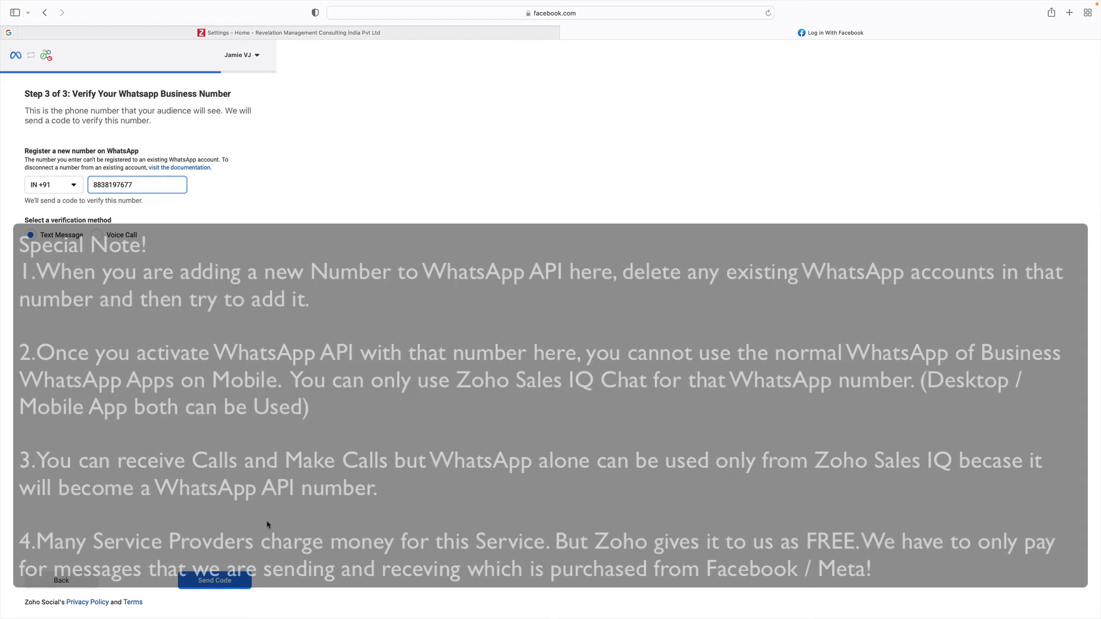
Send the verification code to the number and enter its first digits
left_click(231, 582)
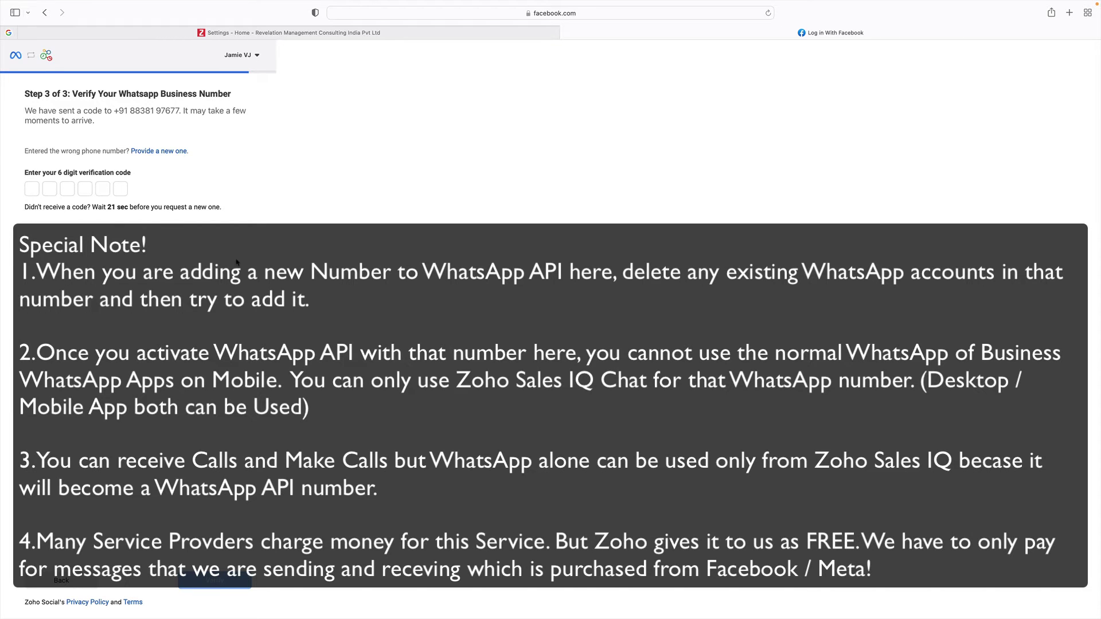
left_click(77, 585)
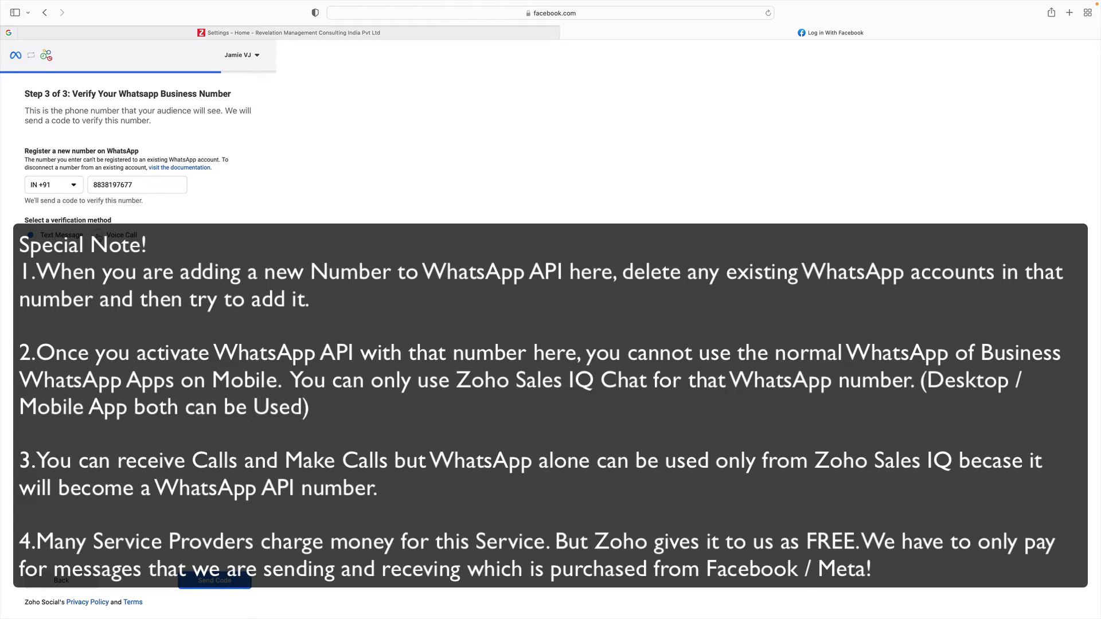
left_click(214, 580)
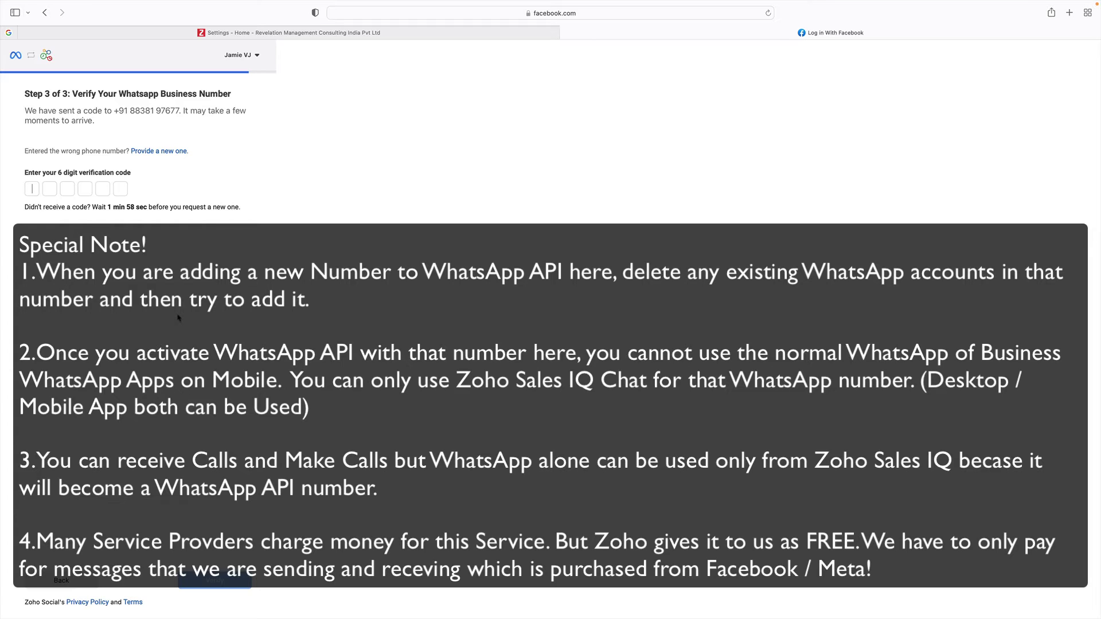
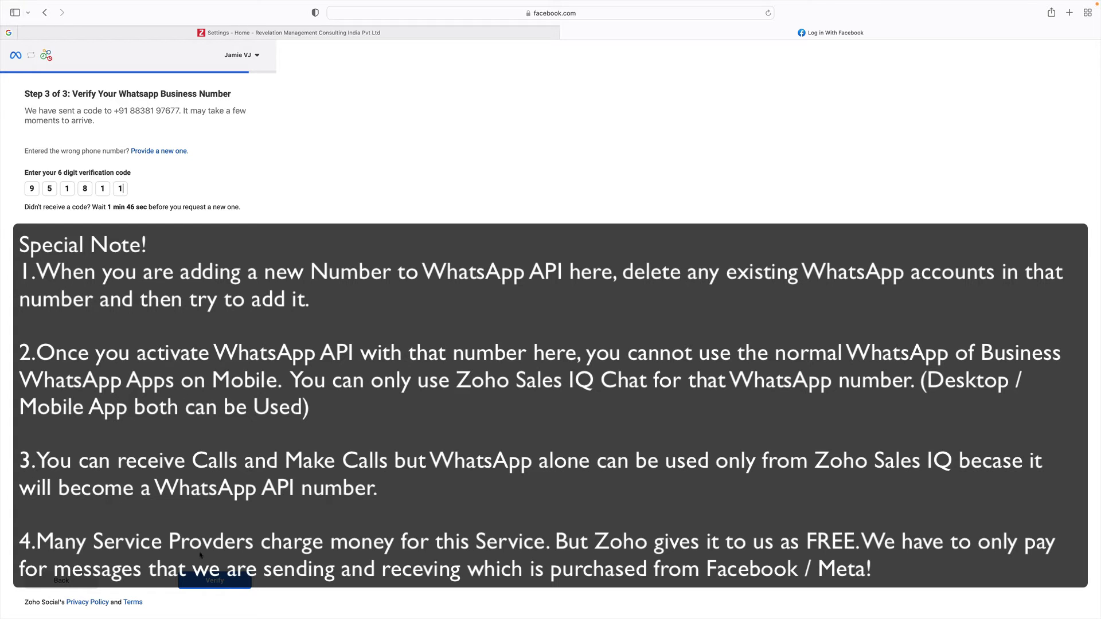
Enter the last code digit, verify the number, and reload the SalesIQ tab
left_click(207, 579)
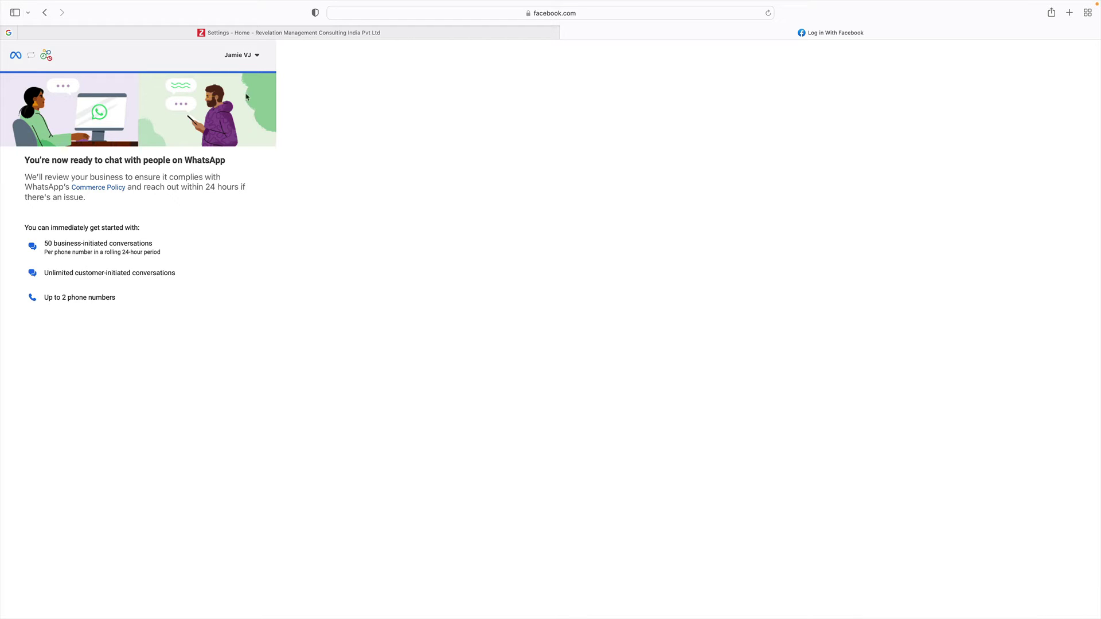
left_click(324, 34)
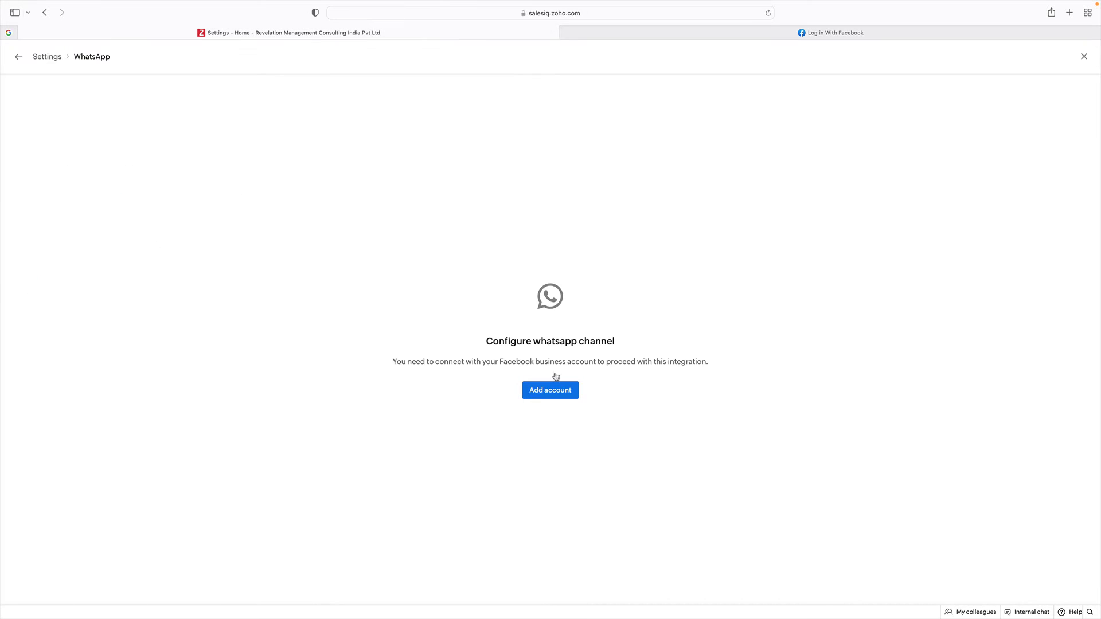
left_click(768, 16)
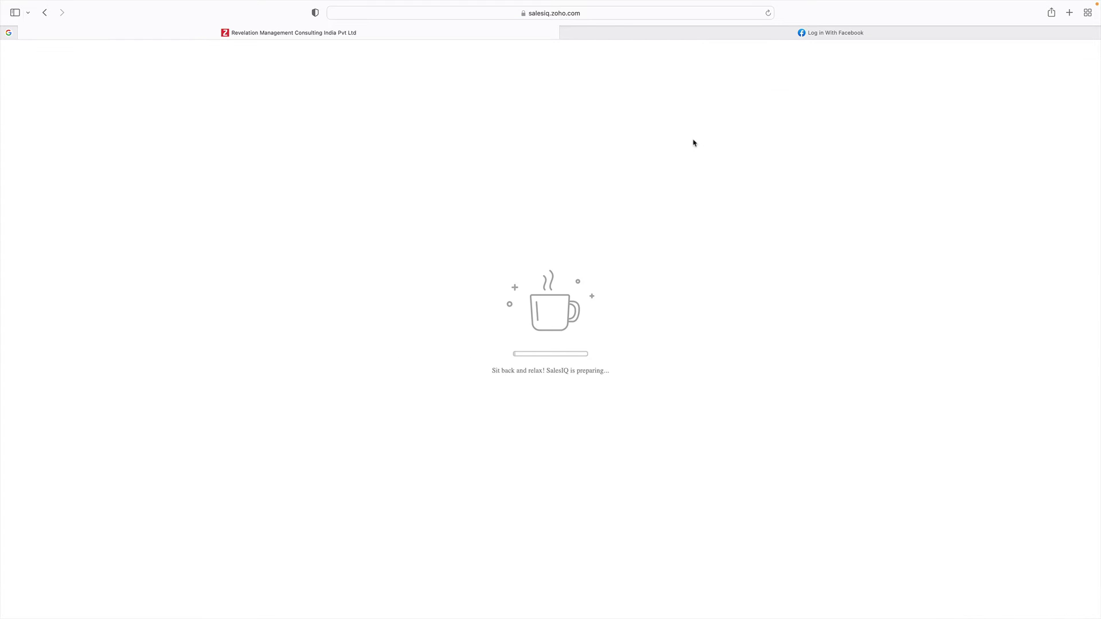
Close the Safari window and bring Chrome to the front
mouse_move(197, 1)
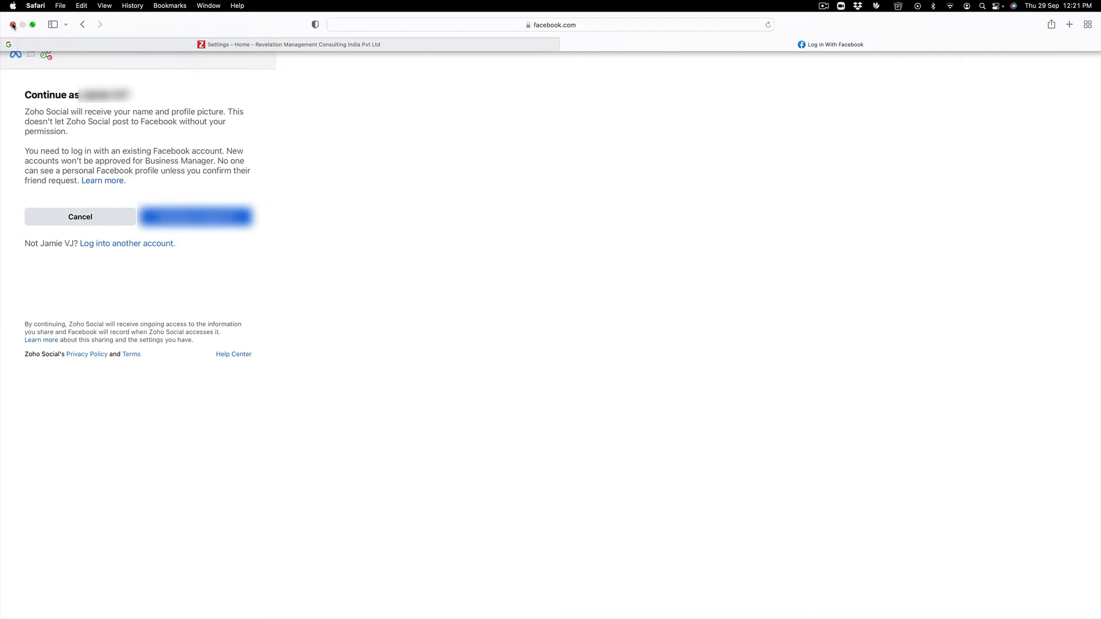
left_click(12, 26)
left_click(696, 601)
In a new tab, reopen SalesIQ's WhatsApp settings and start connecting a Facebook business account
left_click(138, 13)
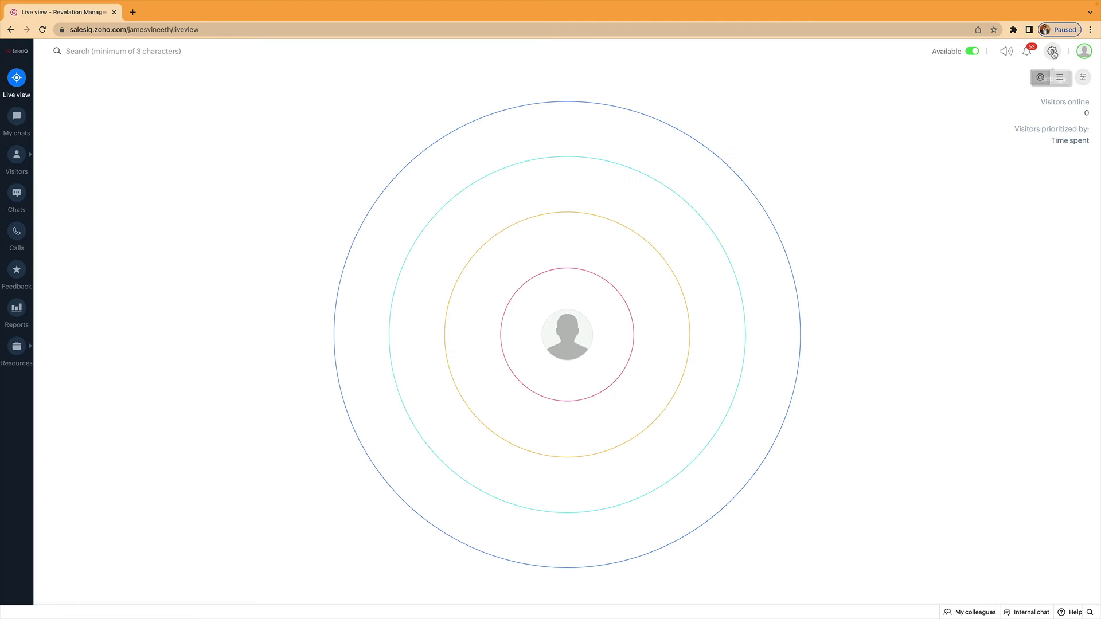
left_click(1045, 79)
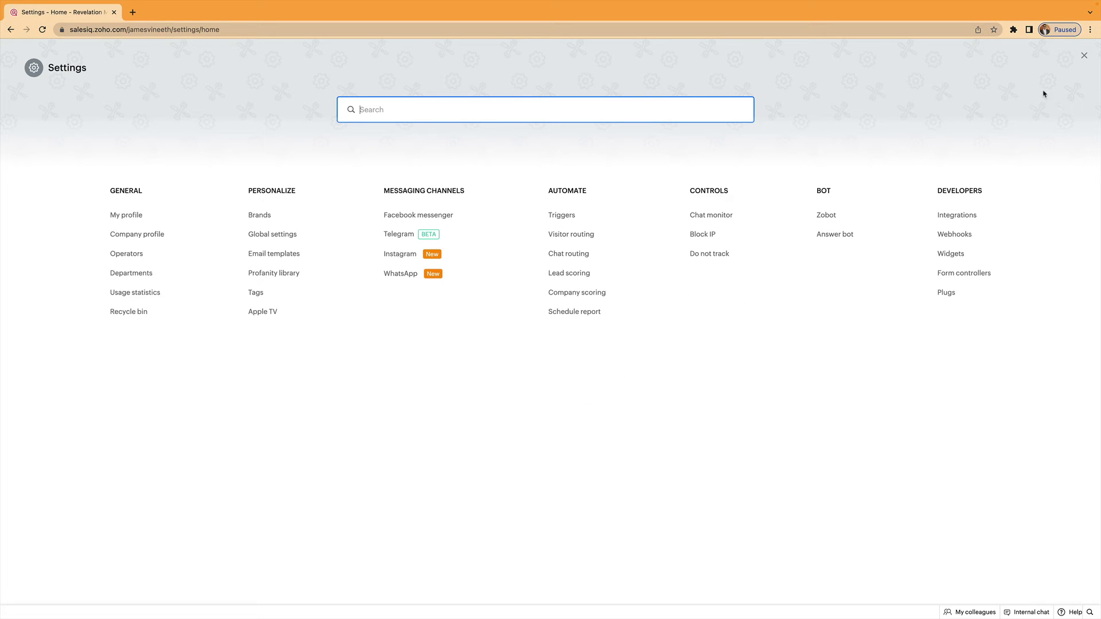
left_click(401, 274)
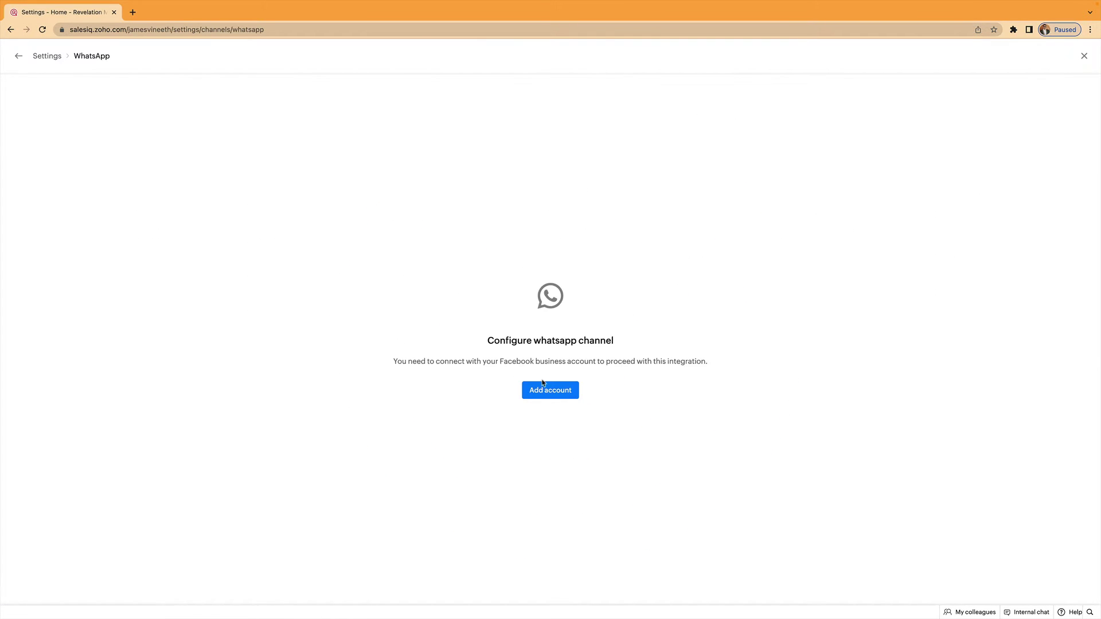
left_click(545, 389)
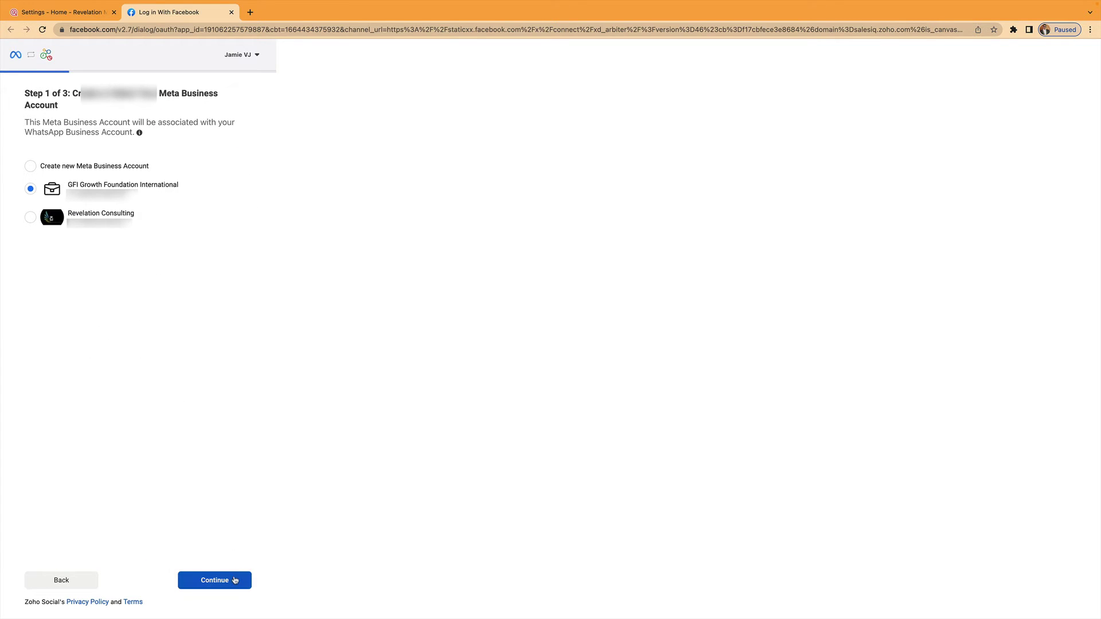
Confirm GFI Growth Foundation International and its existing WhatsApp profile to finish signup
left_click(234, 580)
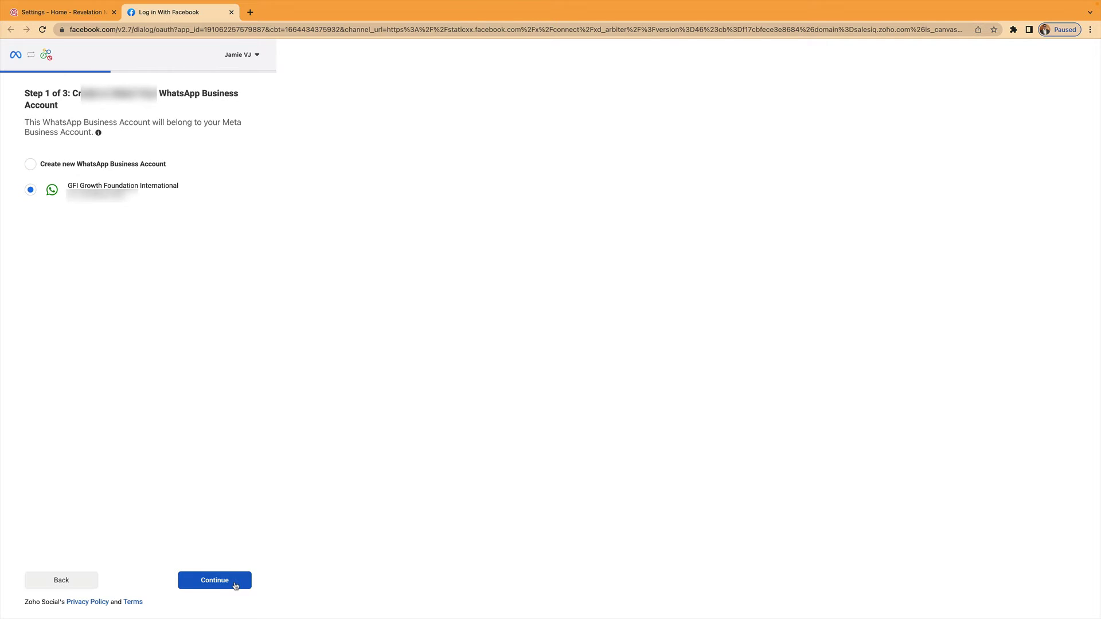
left_click(234, 581)
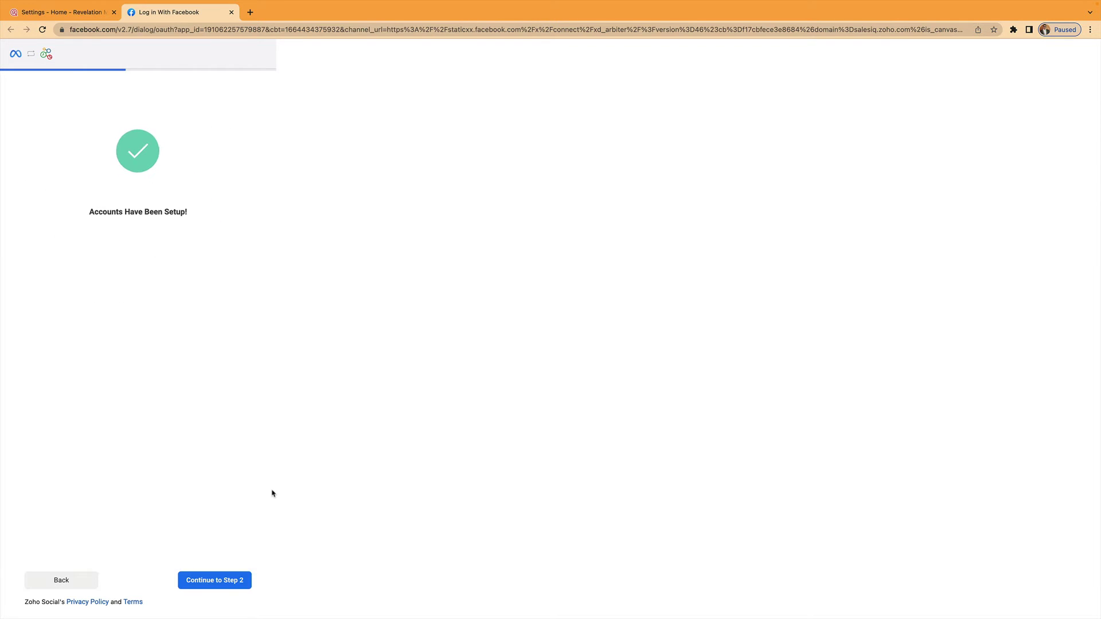
left_click(229, 584)
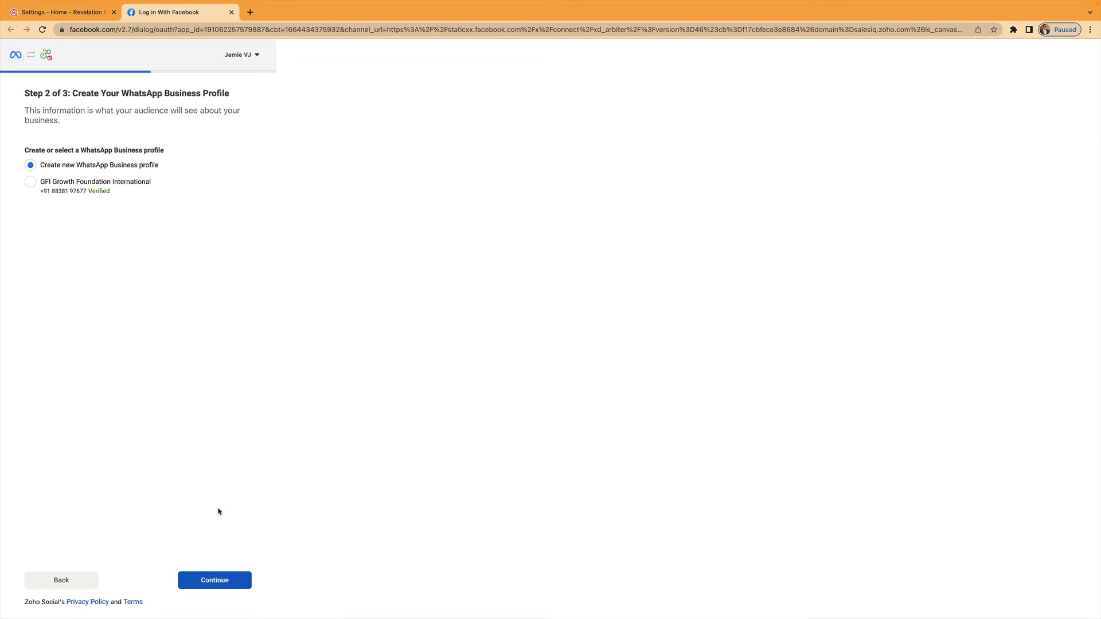
left_click(30, 184)
left_click(245, 587)
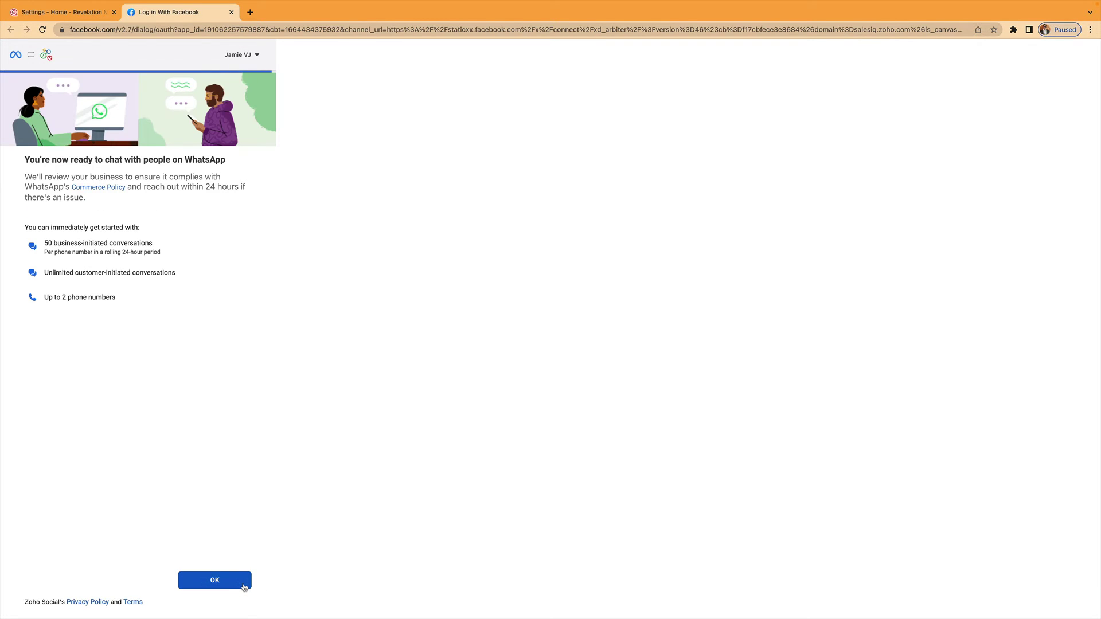
left_click(223, 583)
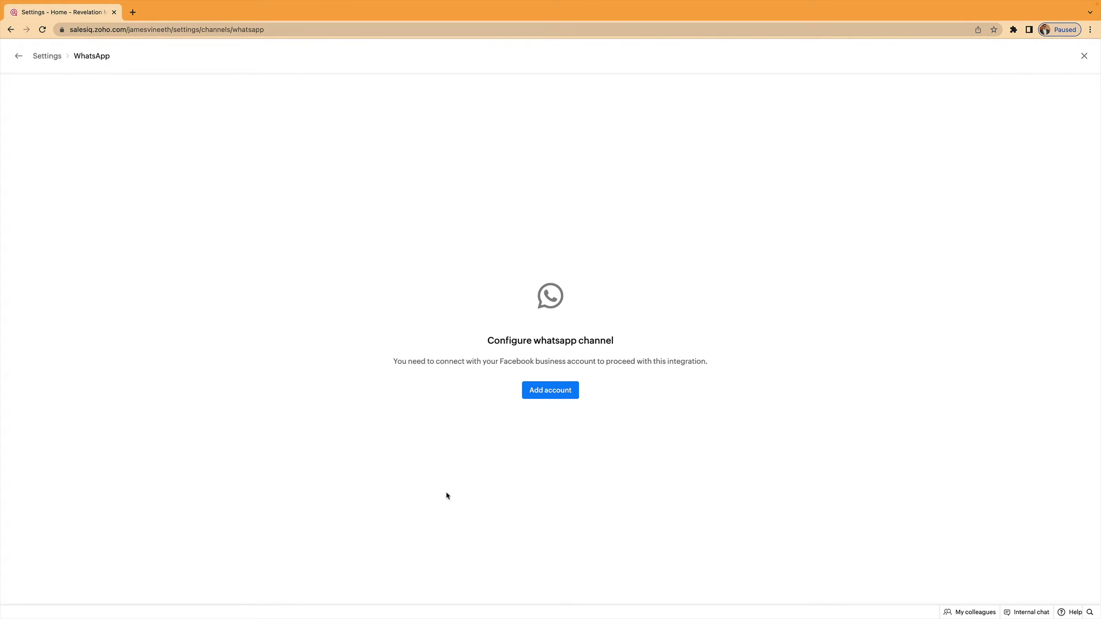
Reload the WhatsApp settings and check the available number in the dropdown
left_click(43, 29)
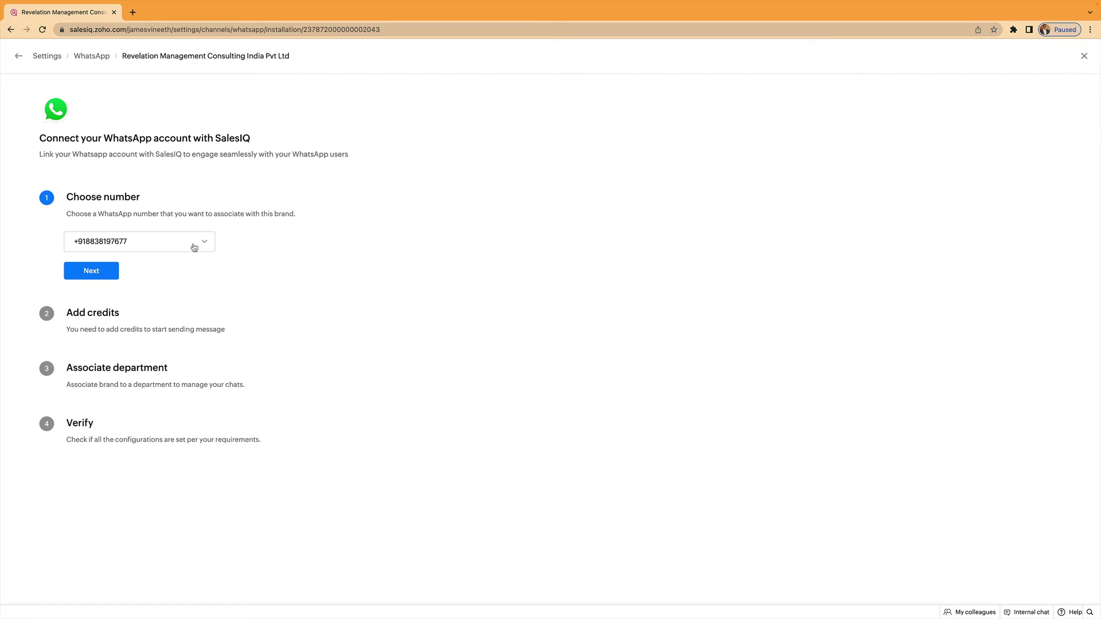
left_click(195, 245)
left_click(353, 247)
Compare the selected WhatsApp number against the one saved in the Word document
mouse_move(781, 617)
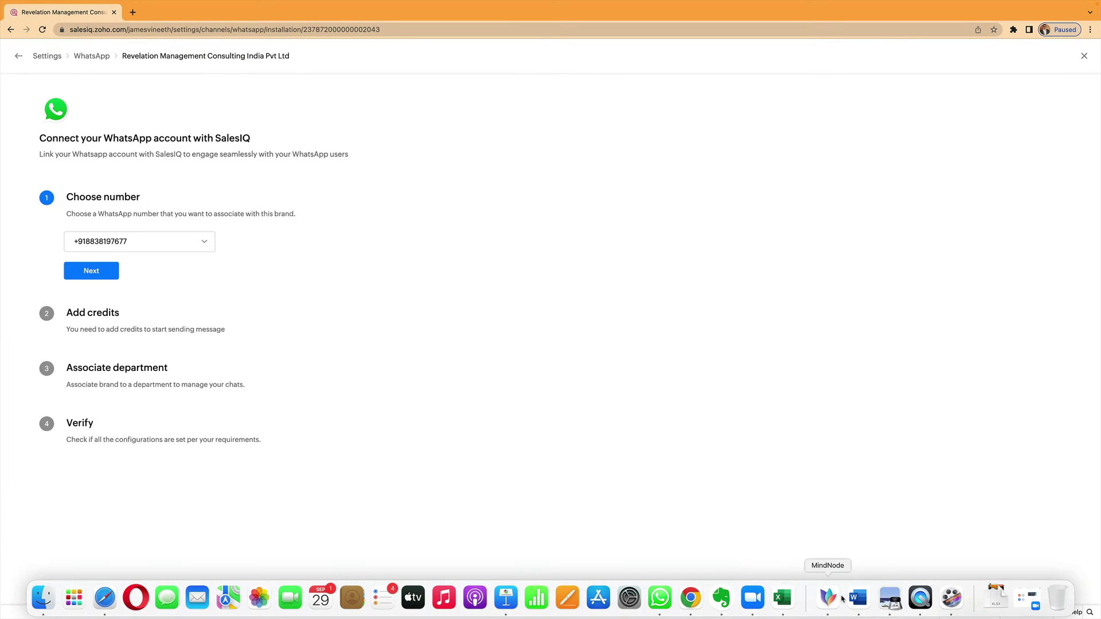
left_click(859, 598)
key("ctrl+Left")
key("ctrl+Right")
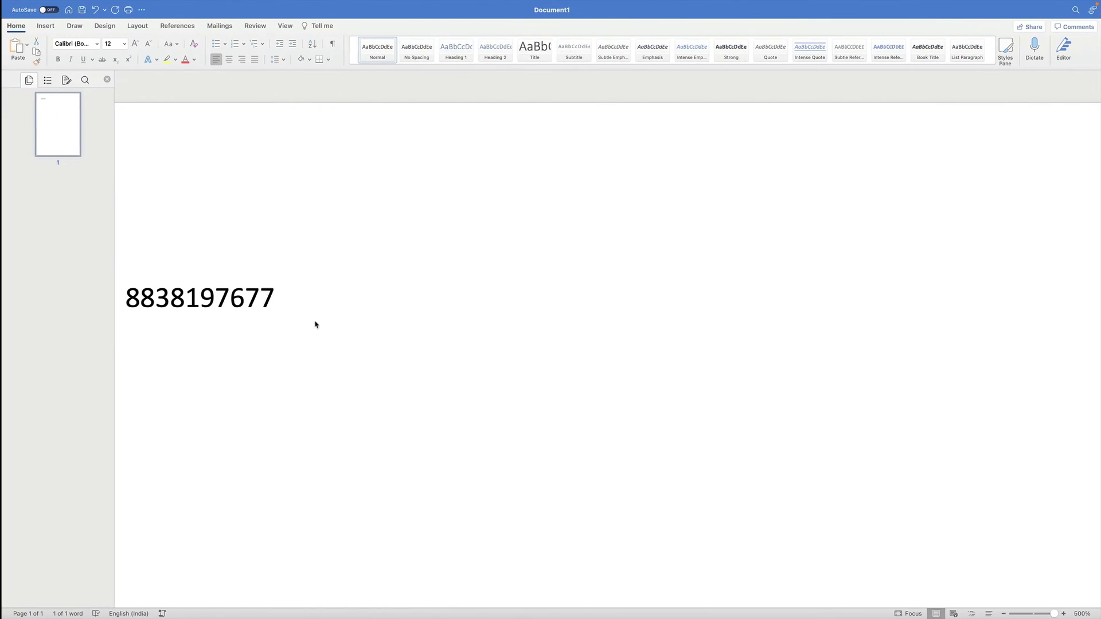
key("ctrl+Left")
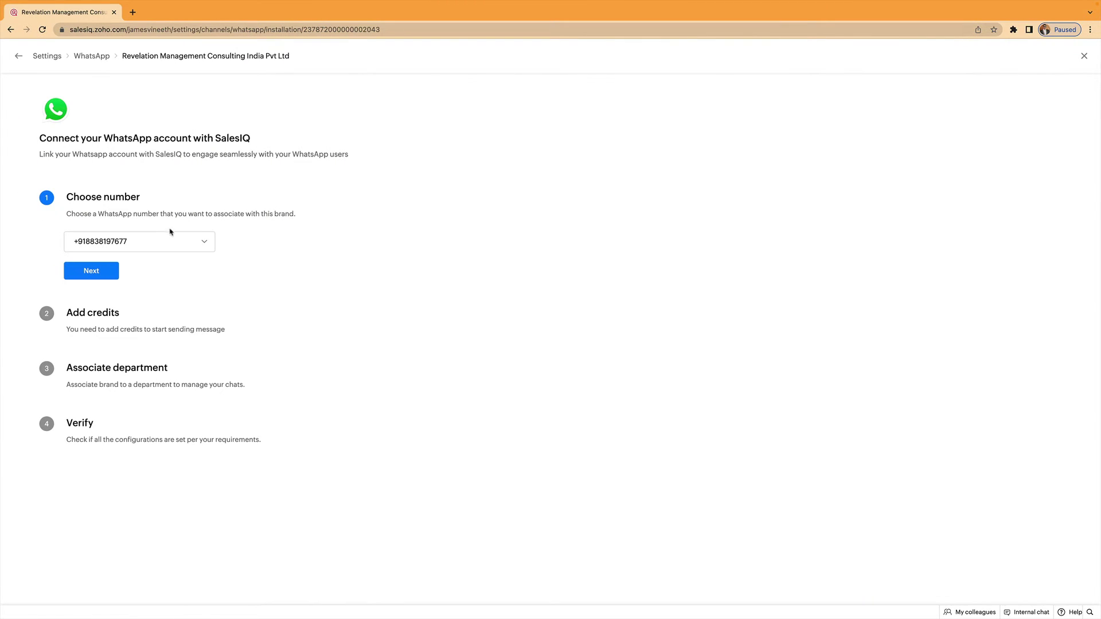
Keep the chosen number, skip credits, associate Revelation Management Consulting India Pvt Ltd, and finish
left_click(171, 232)
left_click(298, 274)
left_click(110, 276)
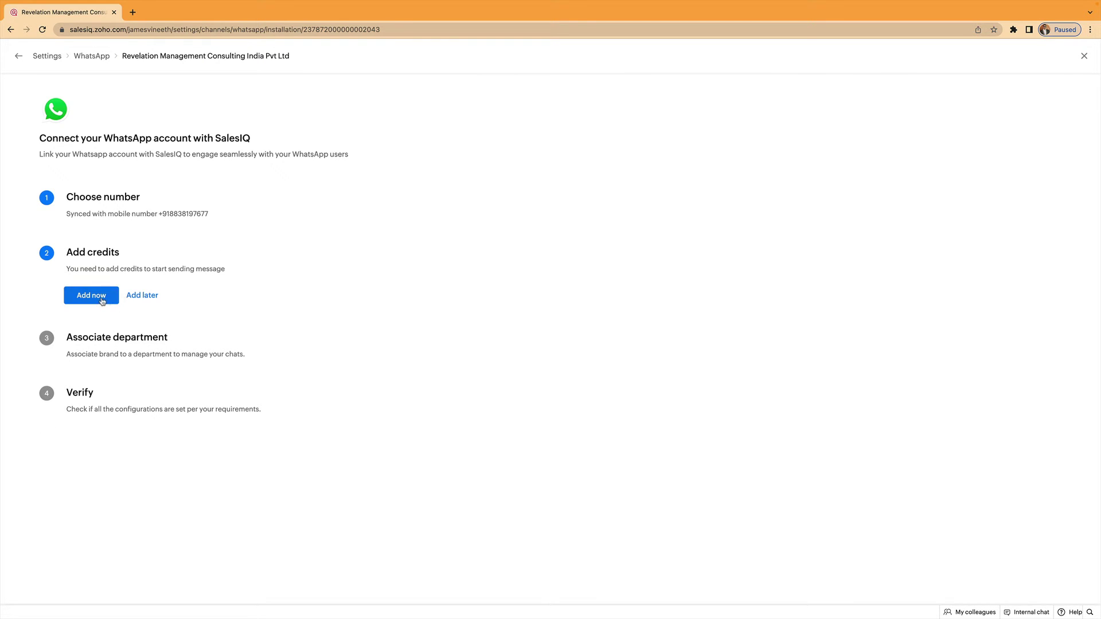
left_click(146, 296)
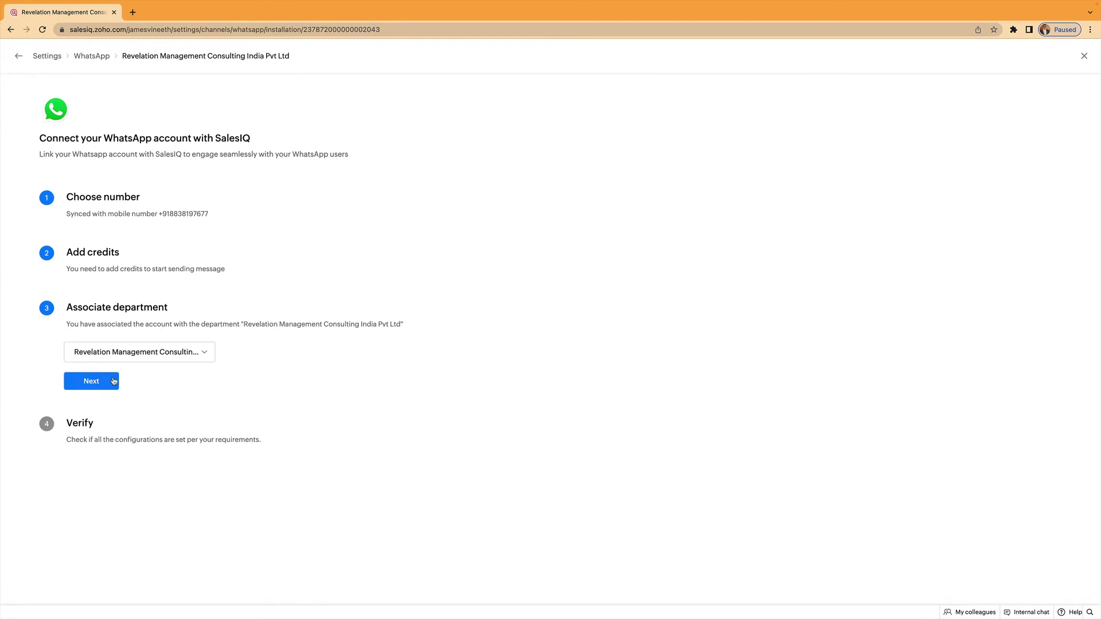
left_click(103, 383)
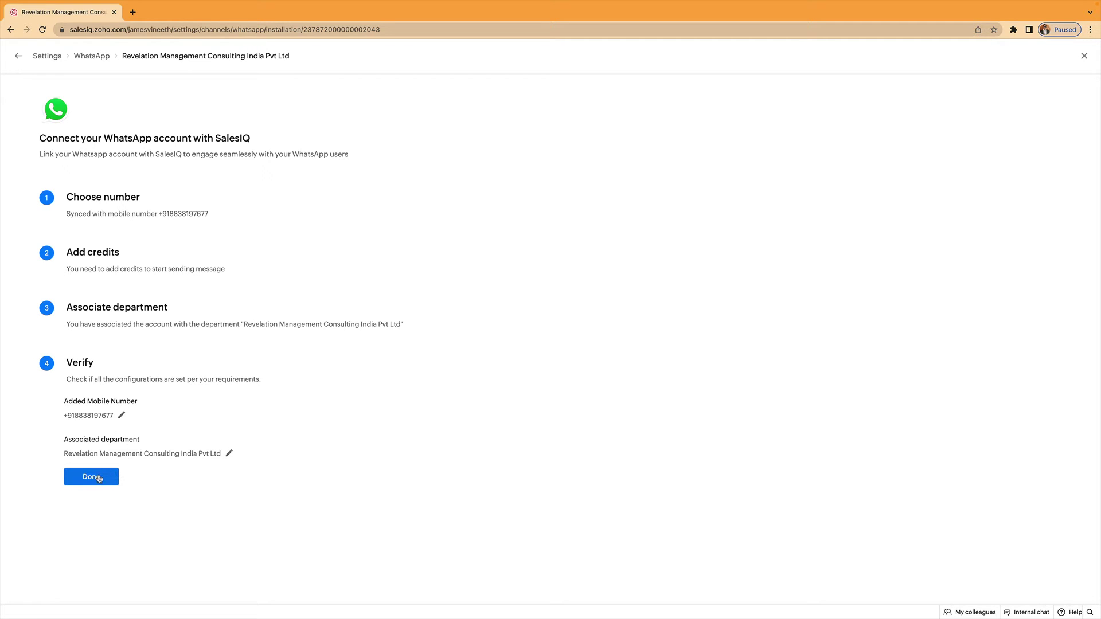
left_click(230, 455)
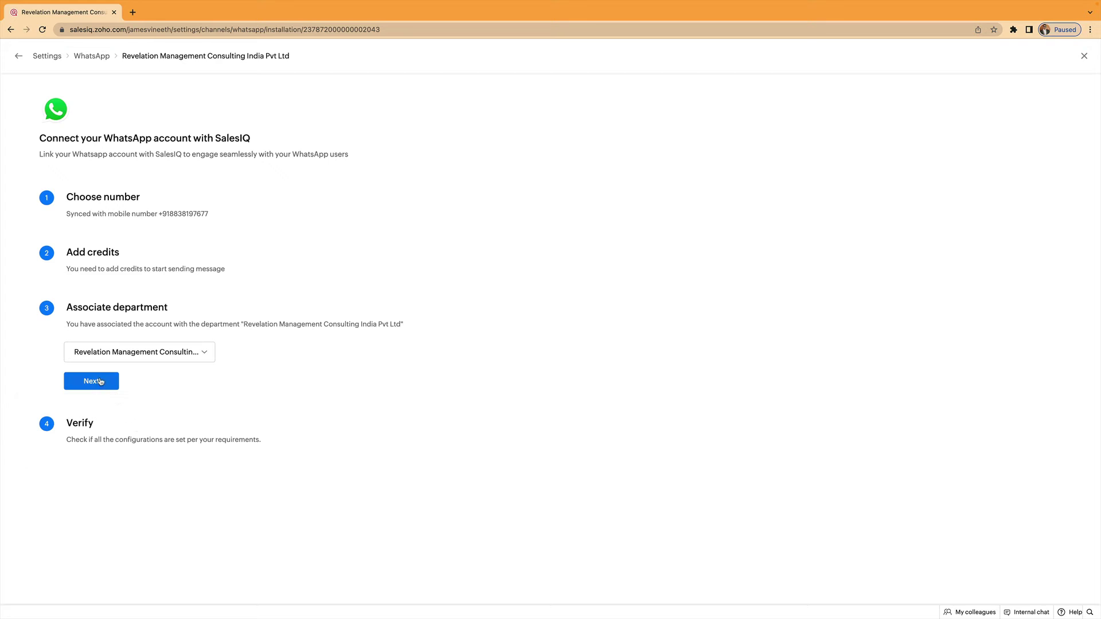
left_click(100, 382)
left_click(95, 477)
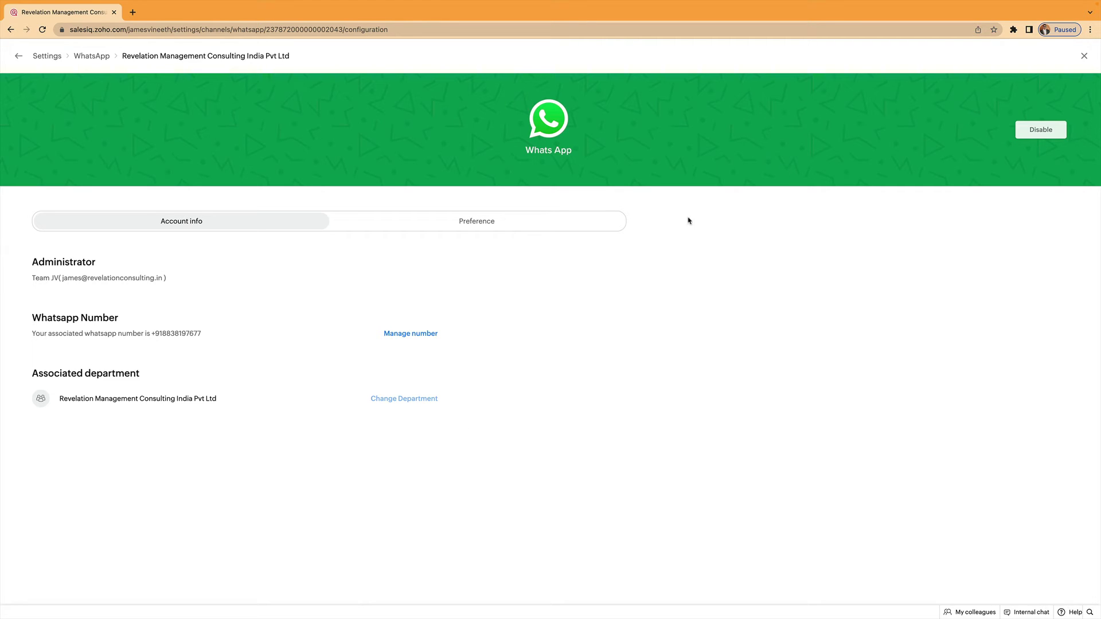
Set the WhatsApp chat ending time limit to 24 Hours in Preferences
left_click(472, 224)
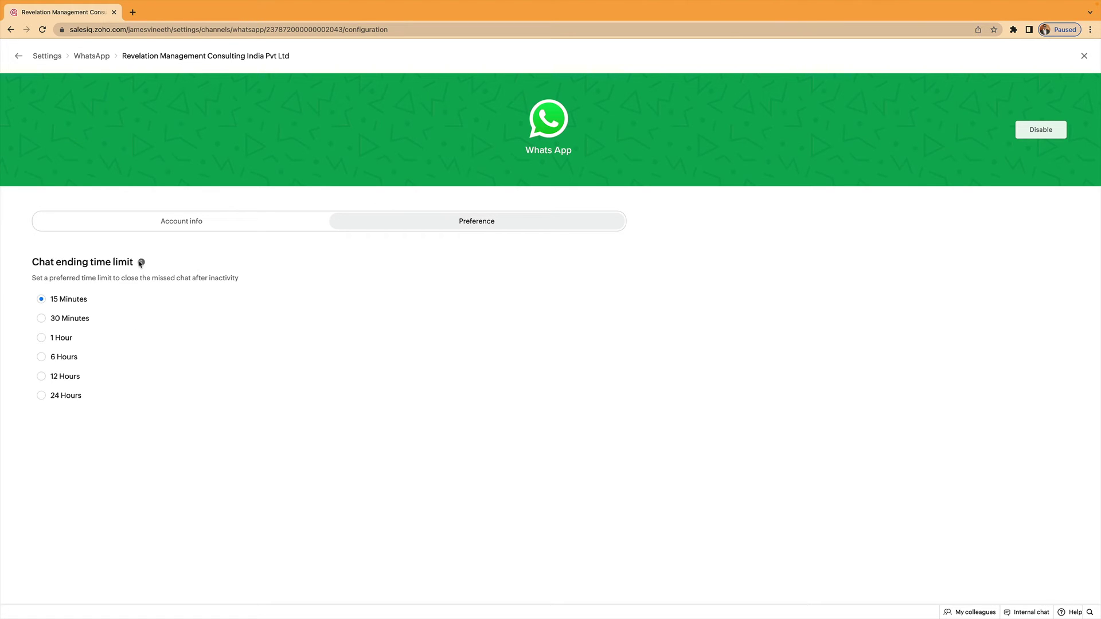
left_click(41, 395)
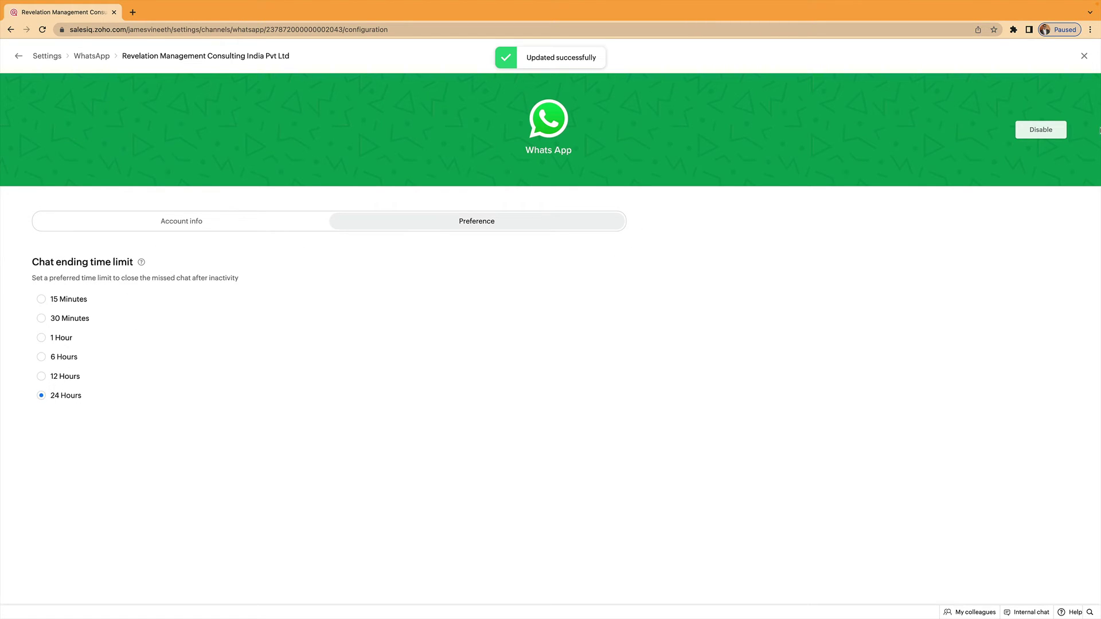
left_click(256, 229)
left_click(404, 224)
Check the connected brand's WhatsApp configuration, then exit Settings to the main workspace
left_click(1084, 54)
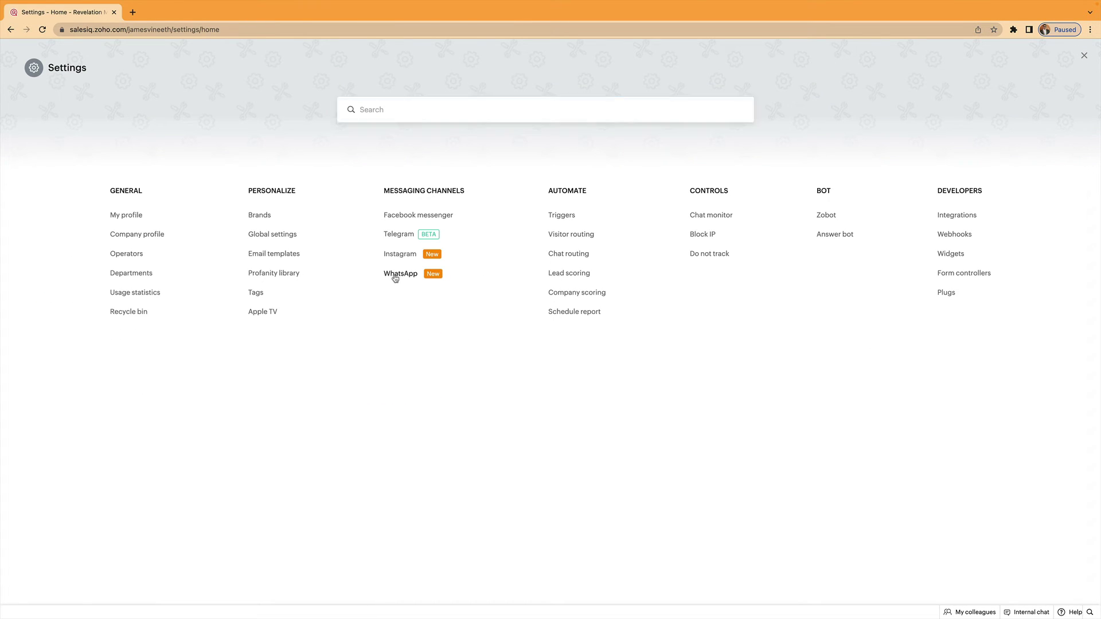
left_click(396, 274)
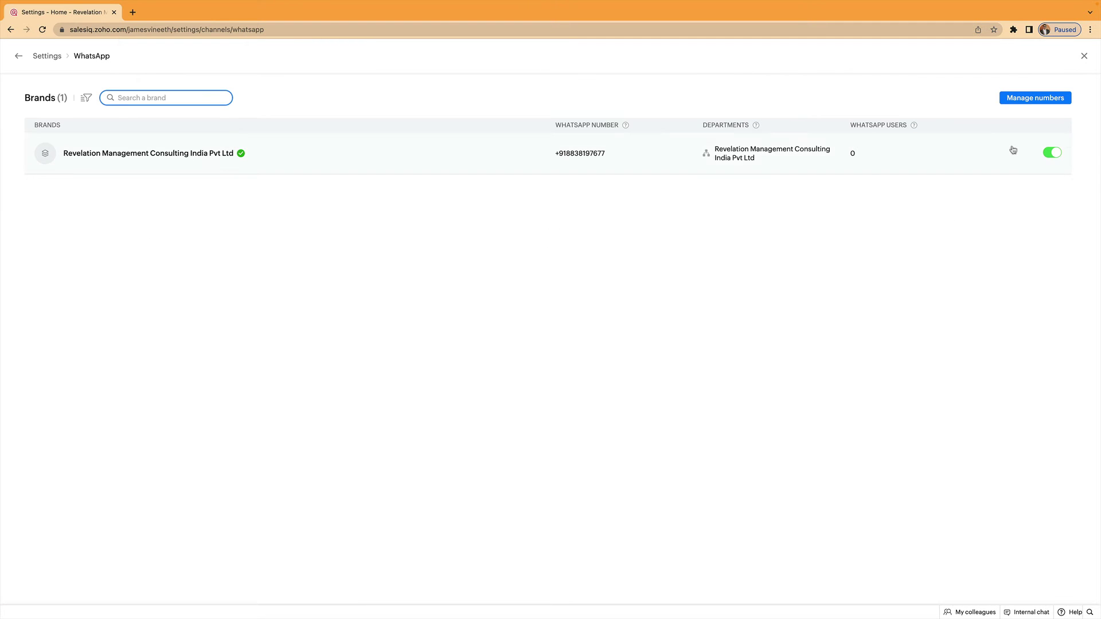
left_click(199, 154)
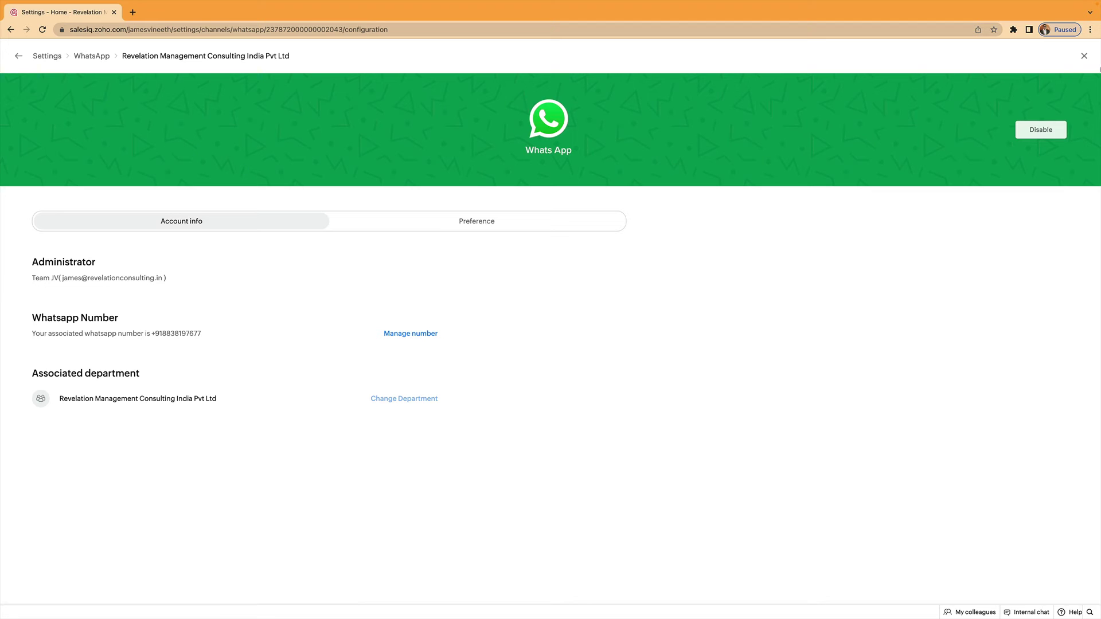
left_click(1084, 56)
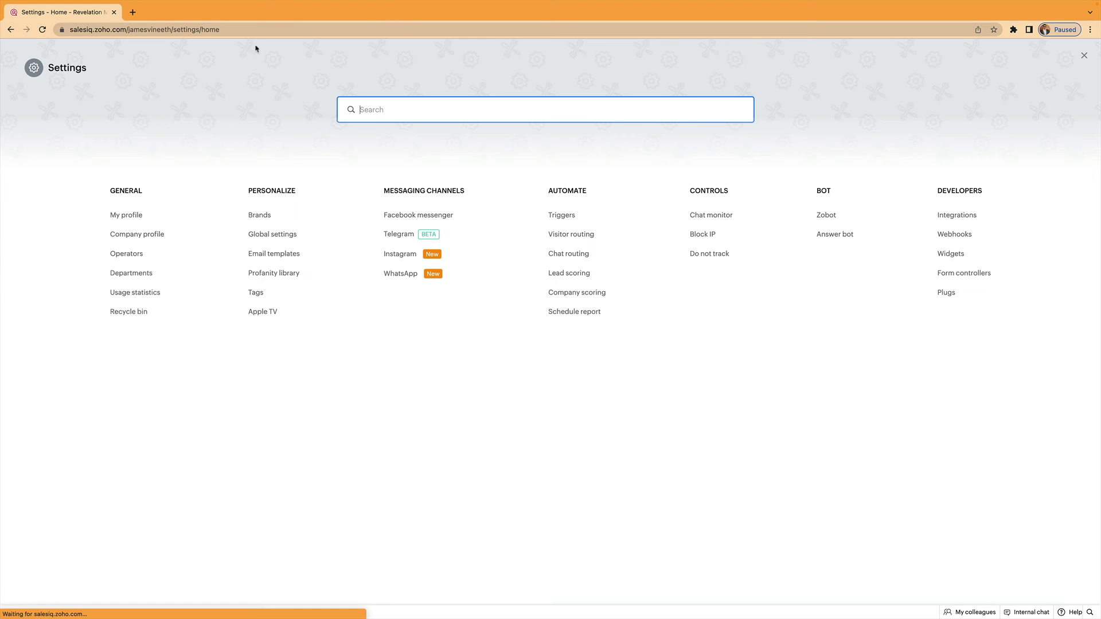
left_click(1083, 56)
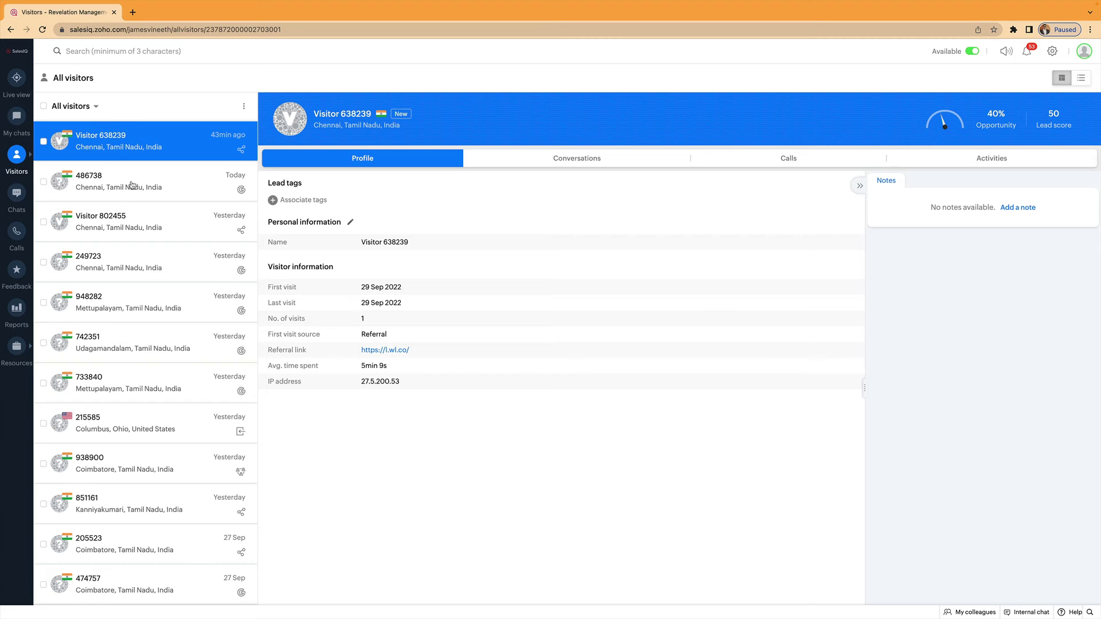
Browse recent visitor profiles, including Chennai and Columbus, Ohio visitors
left_click(131, 192)
left_click(130, 208)
left_click(125, 261)
scroll(127, 298, "down", 3)
left_click(149, 351)
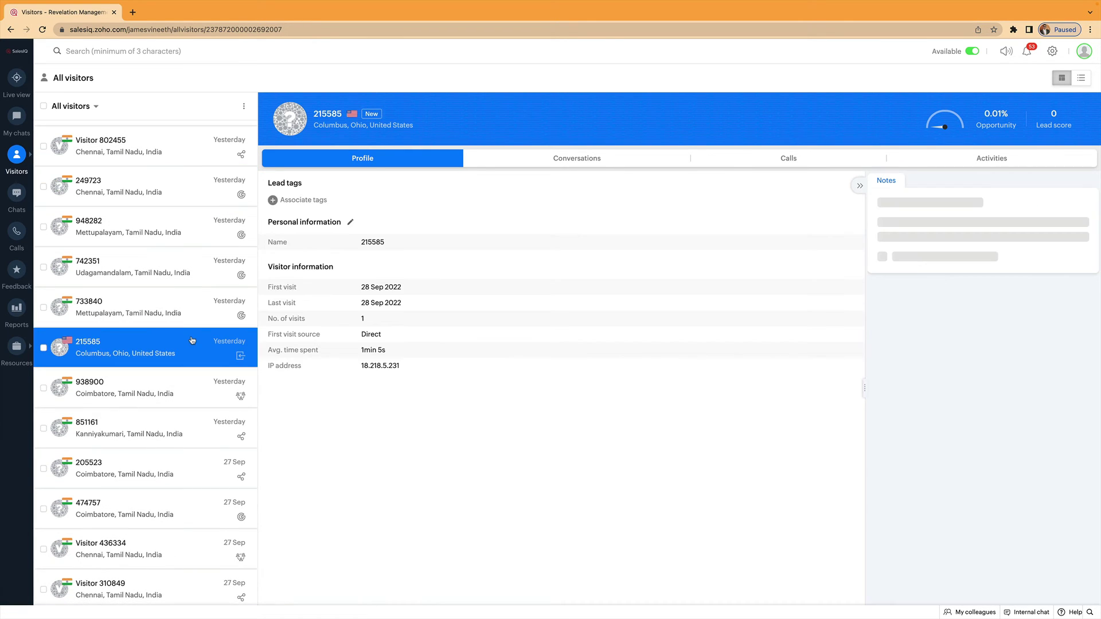
scroll(172, 343, "down", 7)
scroll(171, 343, "down", 8)
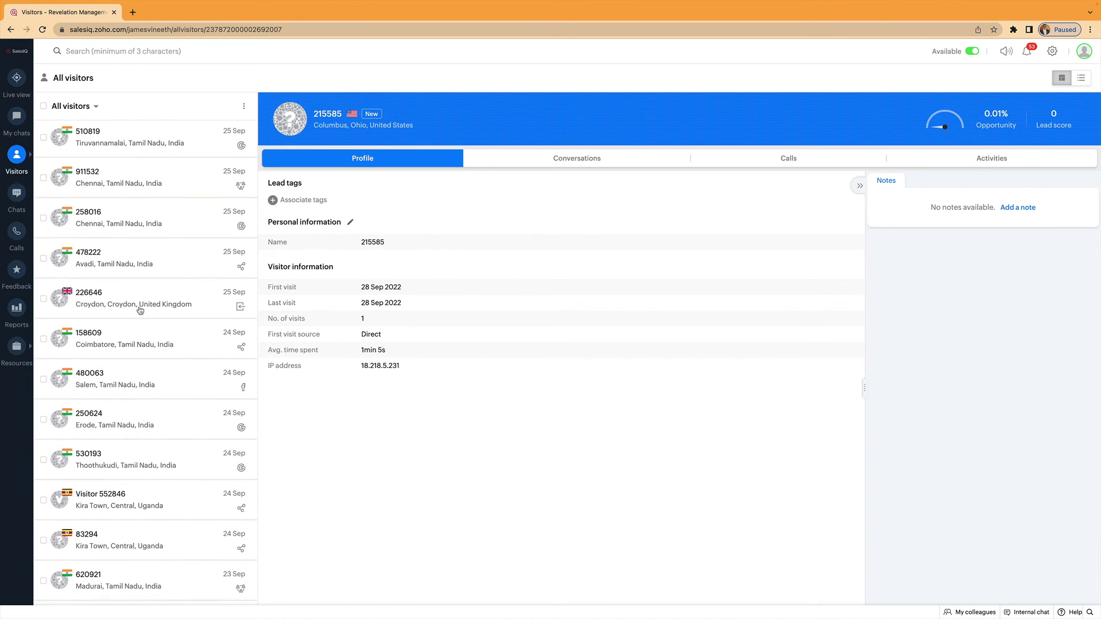
View the Croydon, UK and Abu Dhabi visitor profiles, then go to My Chats
left_click(139, 309)
scroll(140, 310, "down", 6)
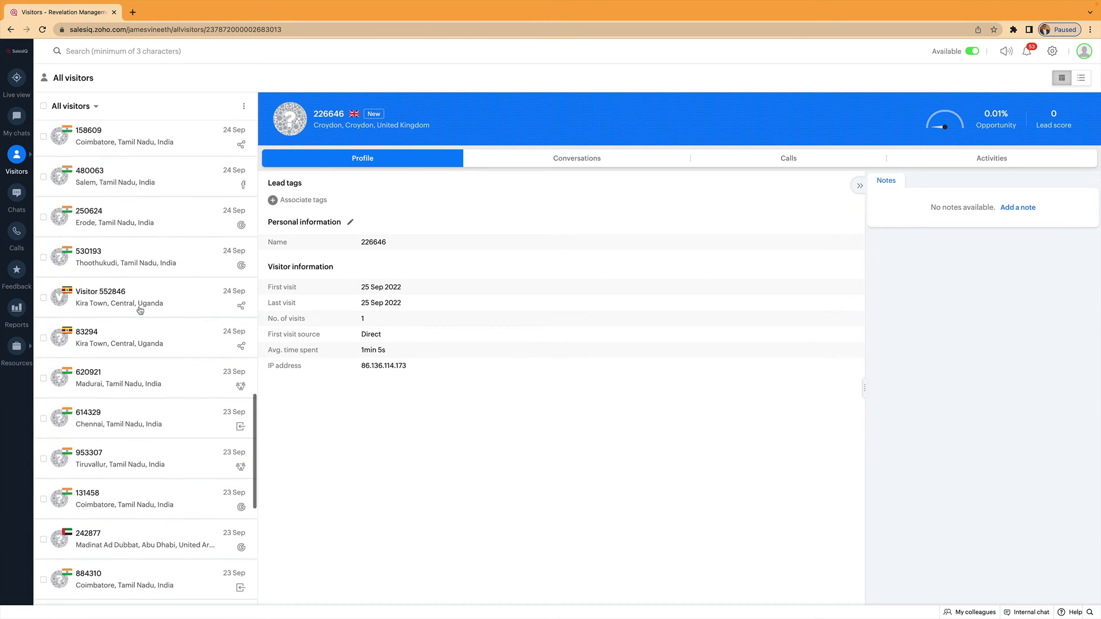
scroll(140, 310, "down", 2)
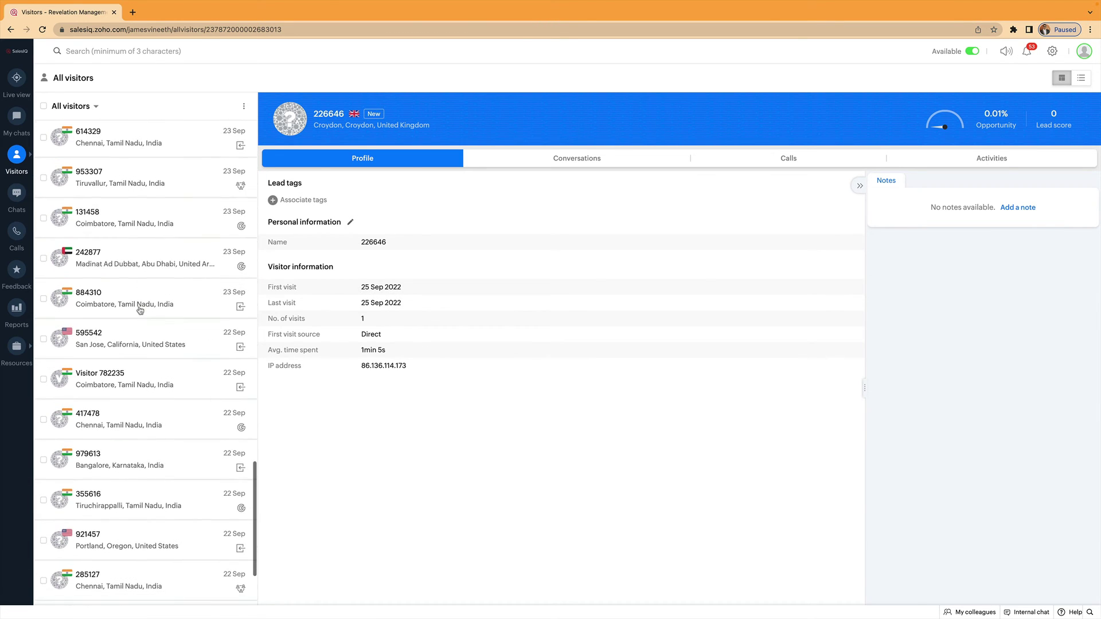
left_click(134, 265)
scroll(132, 344, "down", 2)
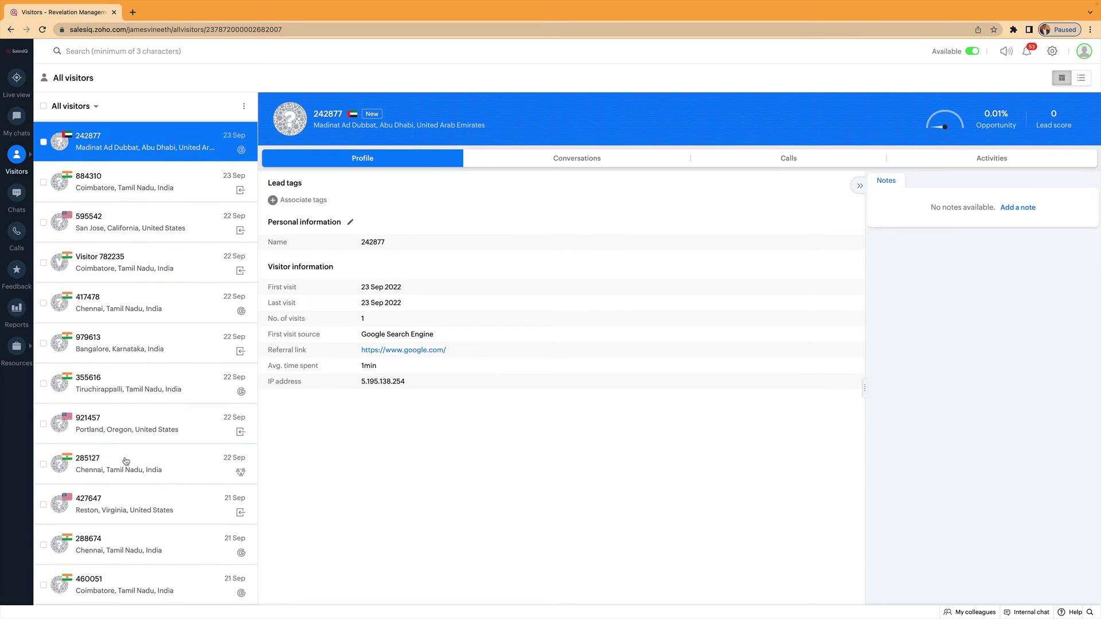
scroll(128, 366, "down", 1)
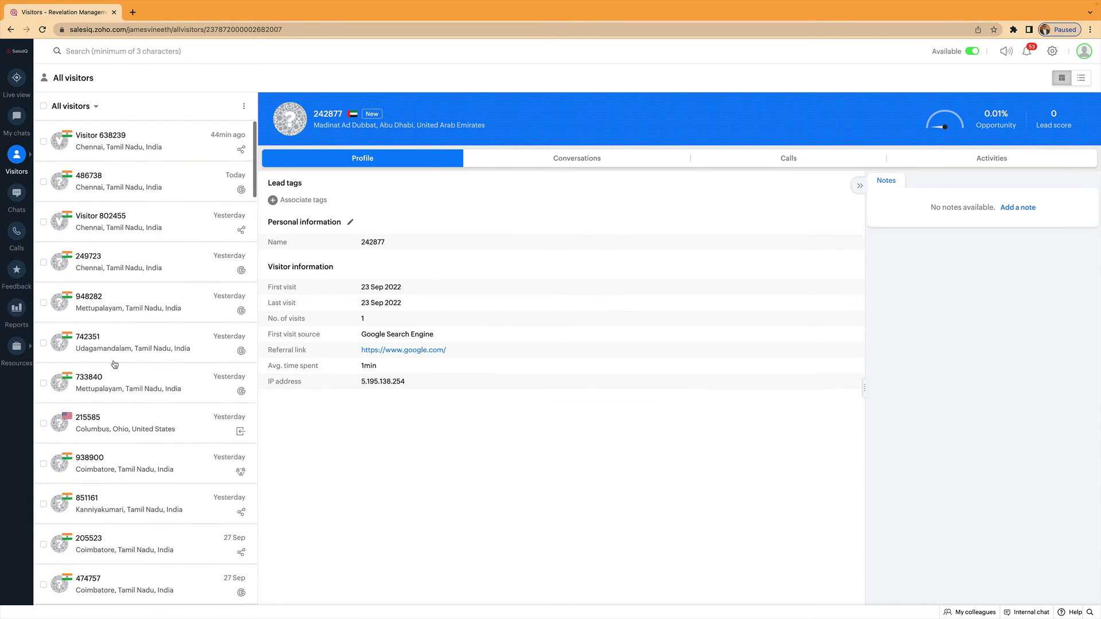
left_click(18, 120)
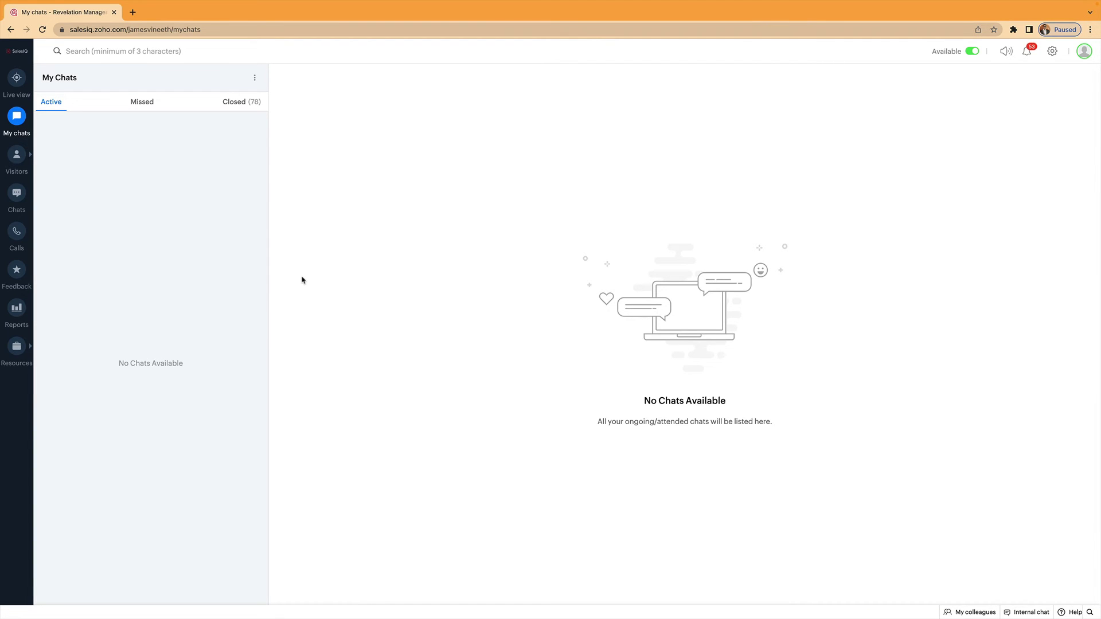
Review the Closed chats list, confirm no chats are Active, and show all open windows
left_click(236, 101)
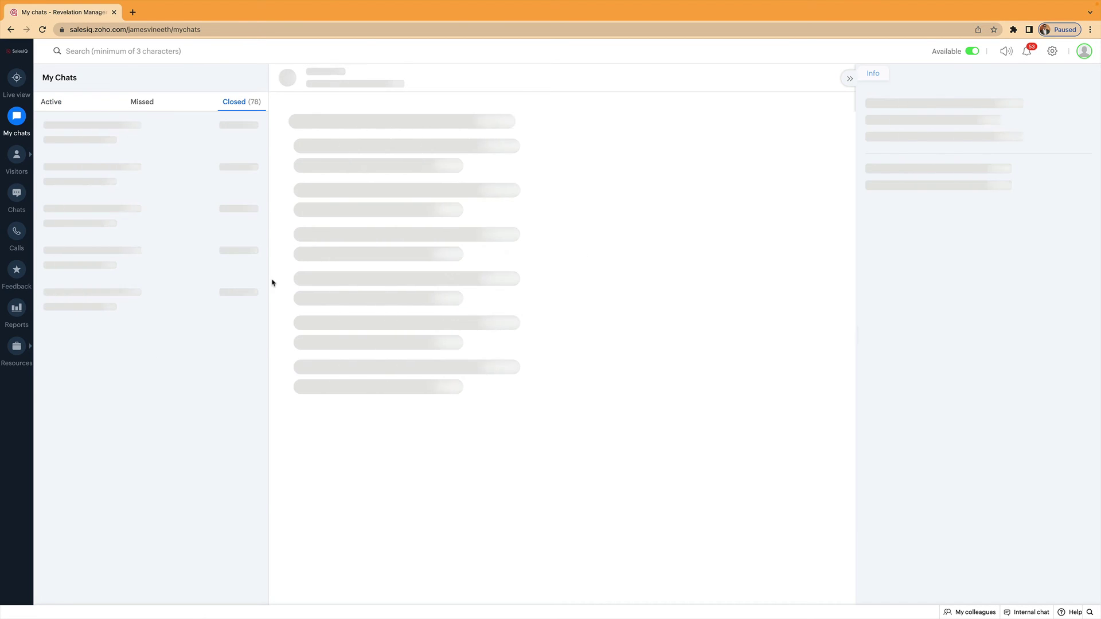
scroll(195, 245, "down", 6)
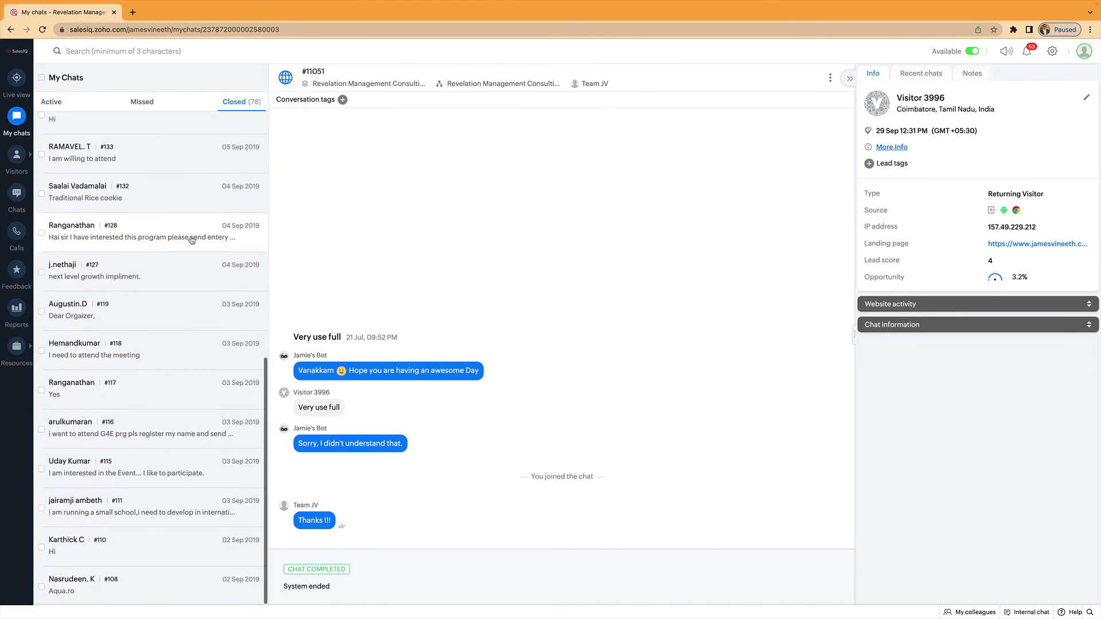
scroll(192, 241, "up", 6)
left_click(53, 104)
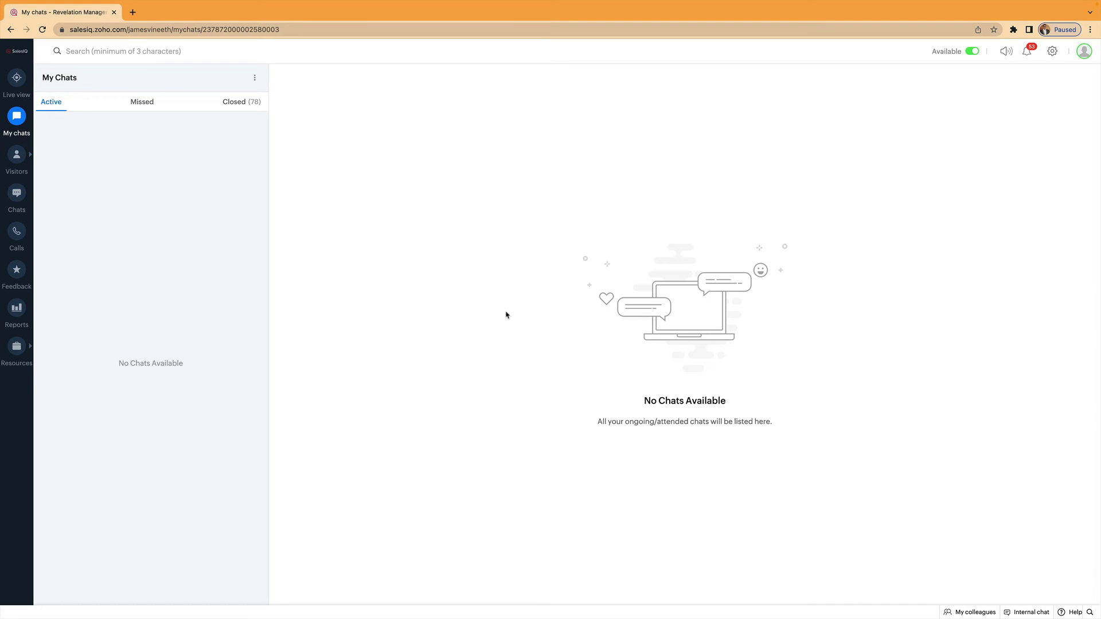
key("ctrl+Up")
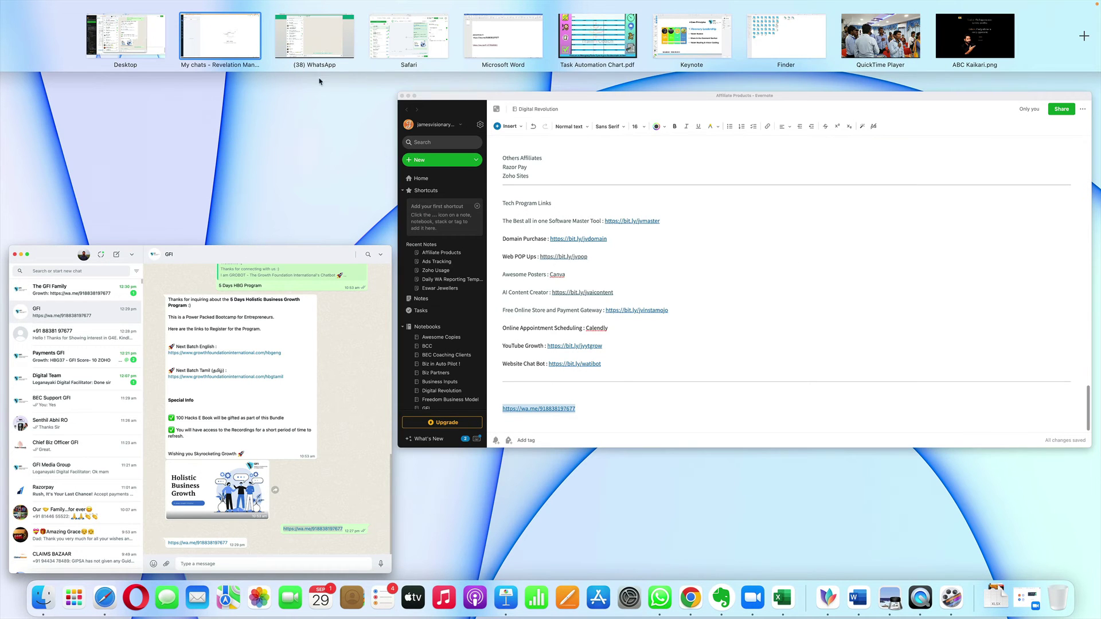
On the WhatsApp Web desktop, send 'Hi' to the business's WhatsApp number
left_click(298, 39)
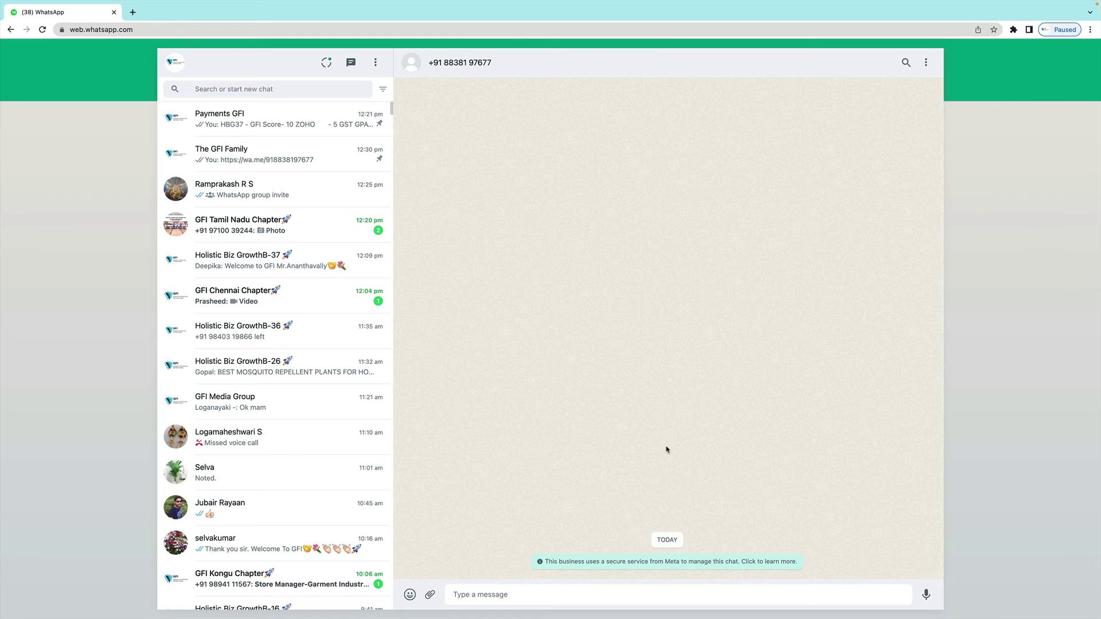
type("Hi")
key("Return")
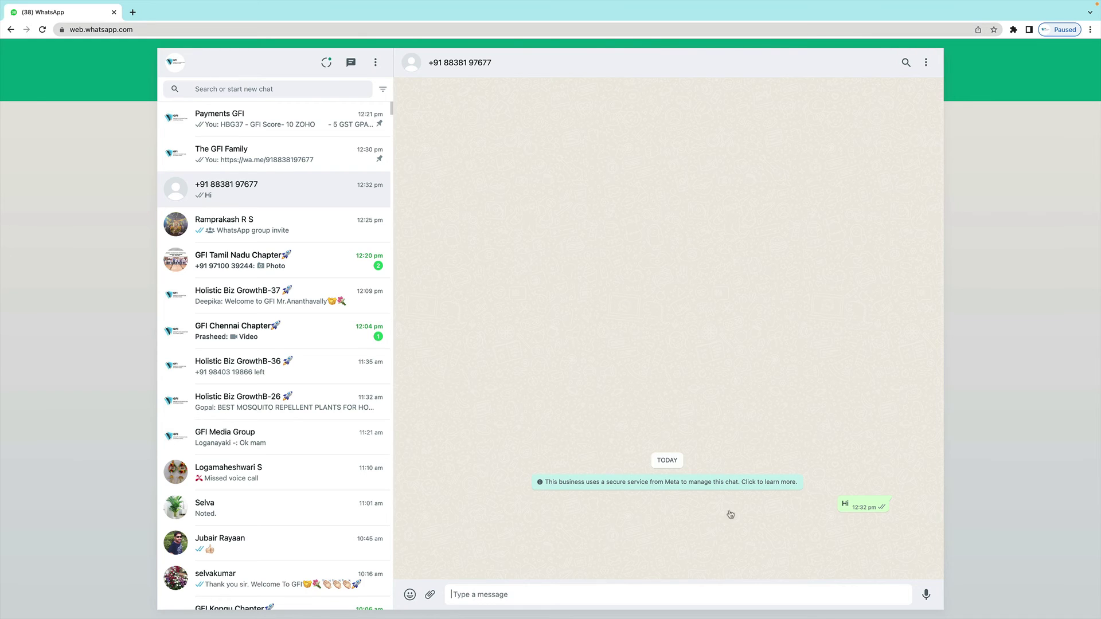
Return to the Chrome window running Zoho SalesIQ from the window overview
mouse_move(691, 600)
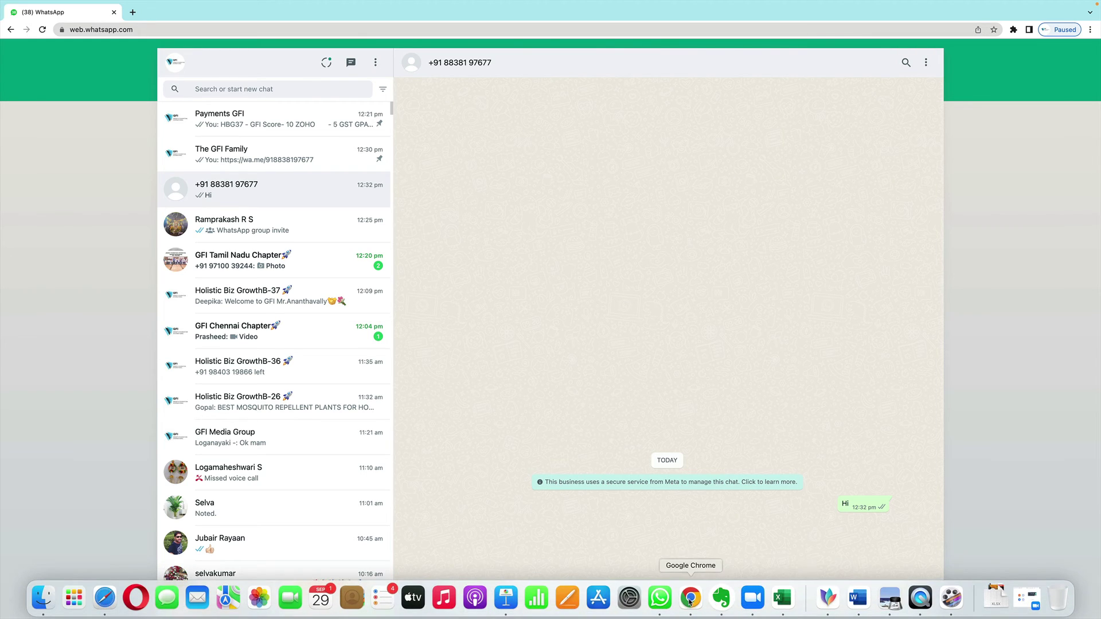
key("ctrl+Up")
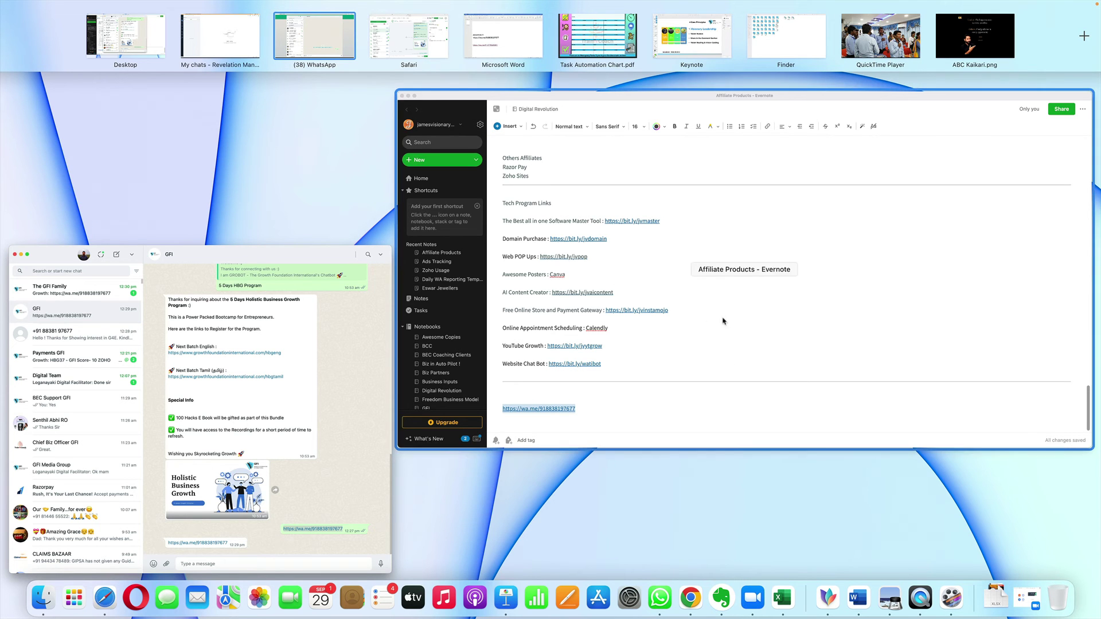
left_click(690, 598)
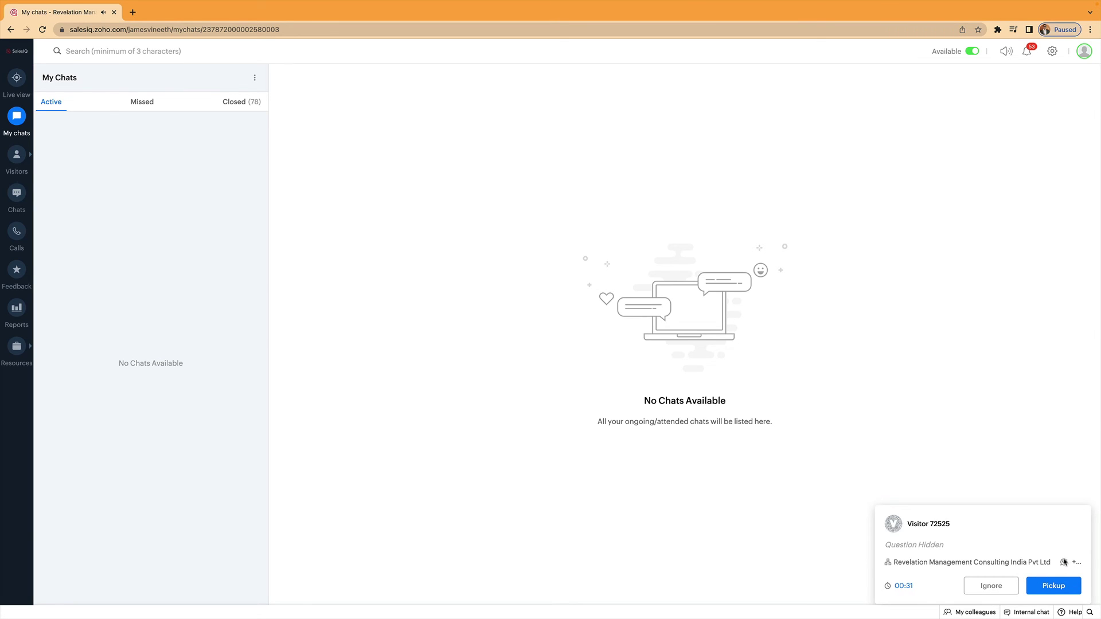
Pick up Visitor 72525's WhatsApp chat and reply 'Hello how can we Help you ???'
left_click(1061, 586)
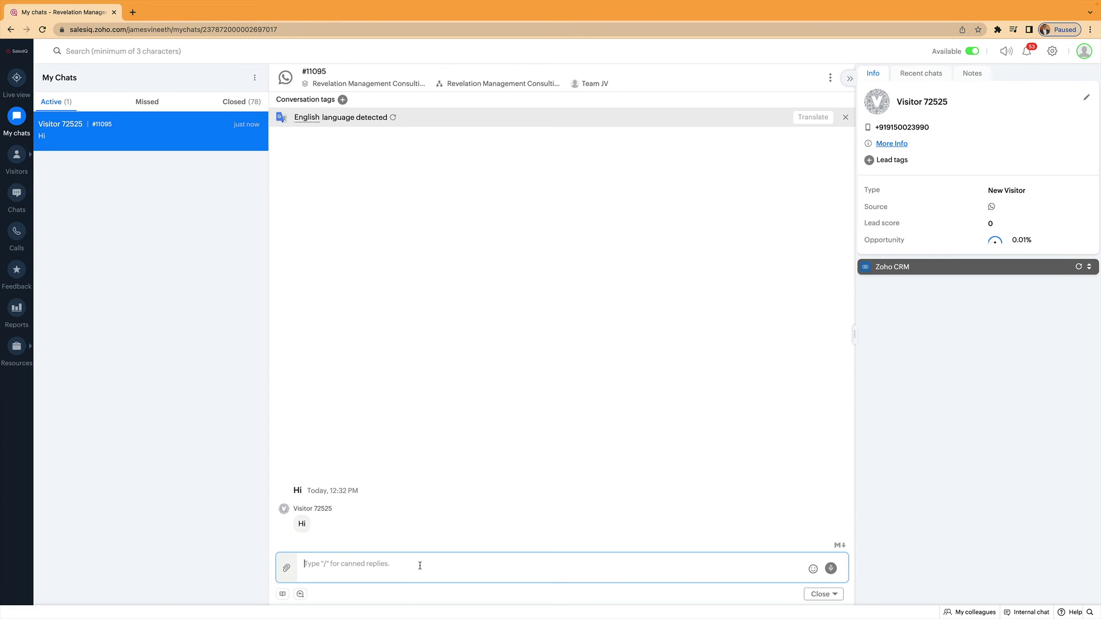
type("Helo")
type("o how can we Helo")
type(" you")
type("you")
key("Return")
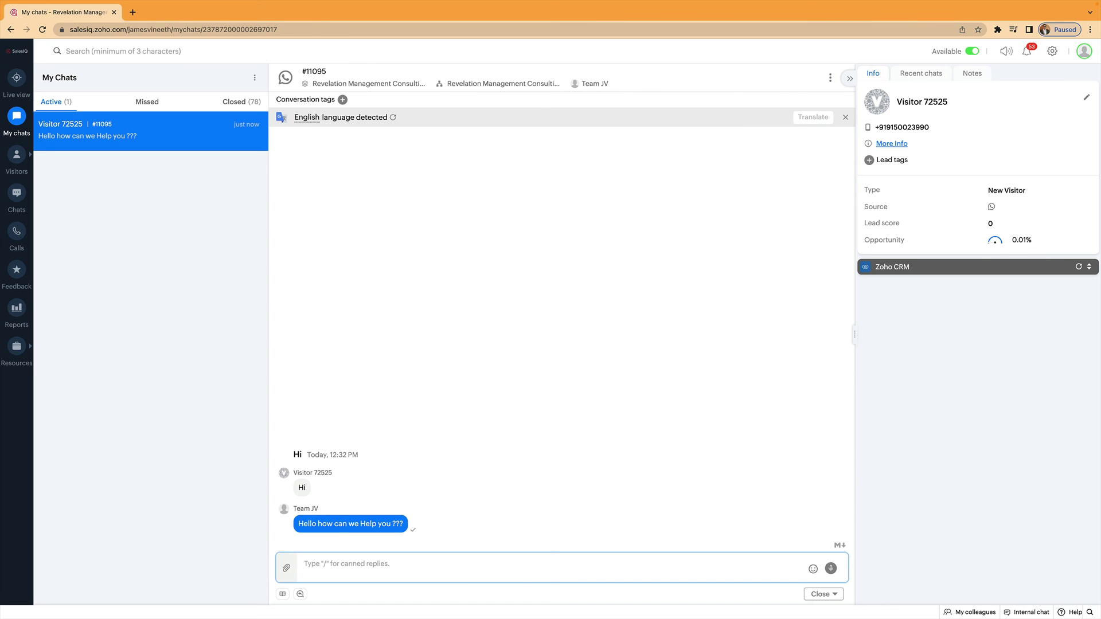
Check the reply in the WhatsApp Web Chrome profile, then switch back to the SalesIQ profile
left_click(1050, 35)
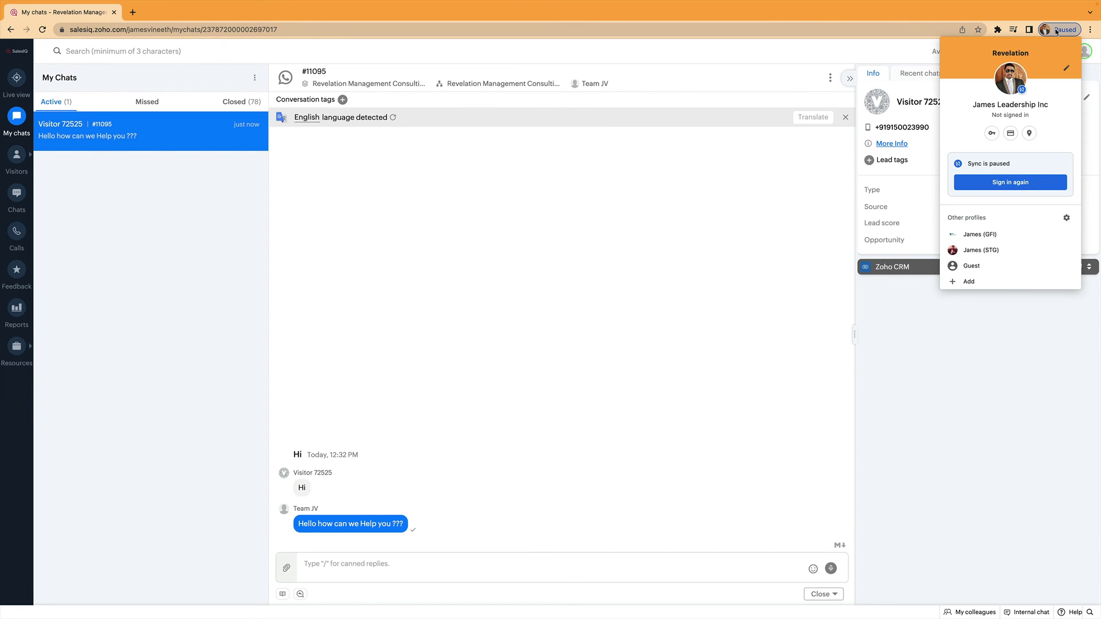
left_click(974, 234)
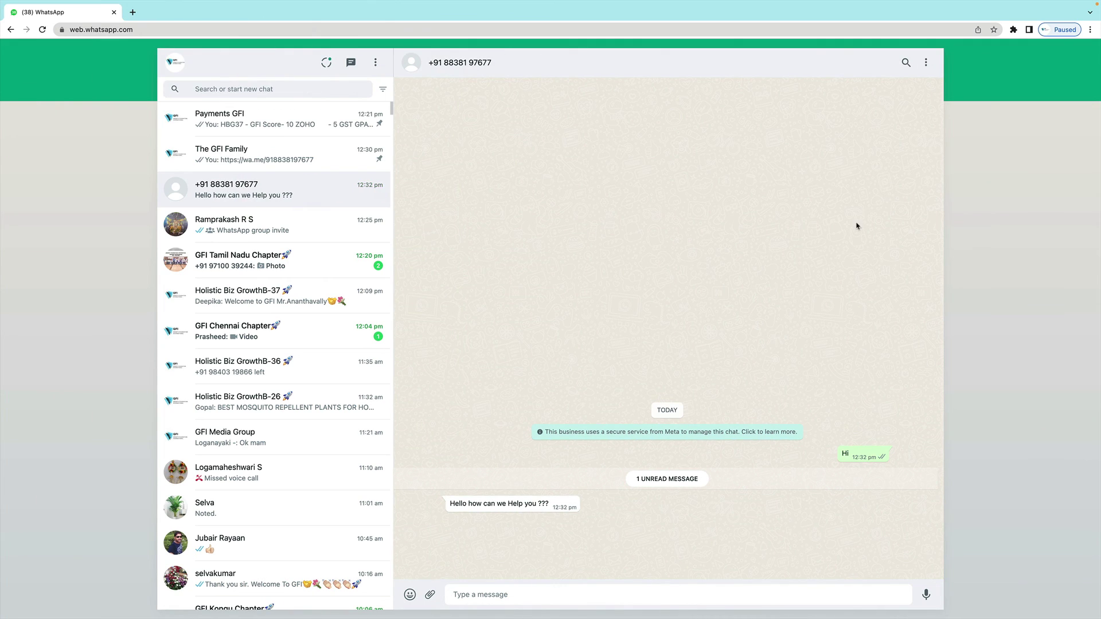
left_click(1062, 32)
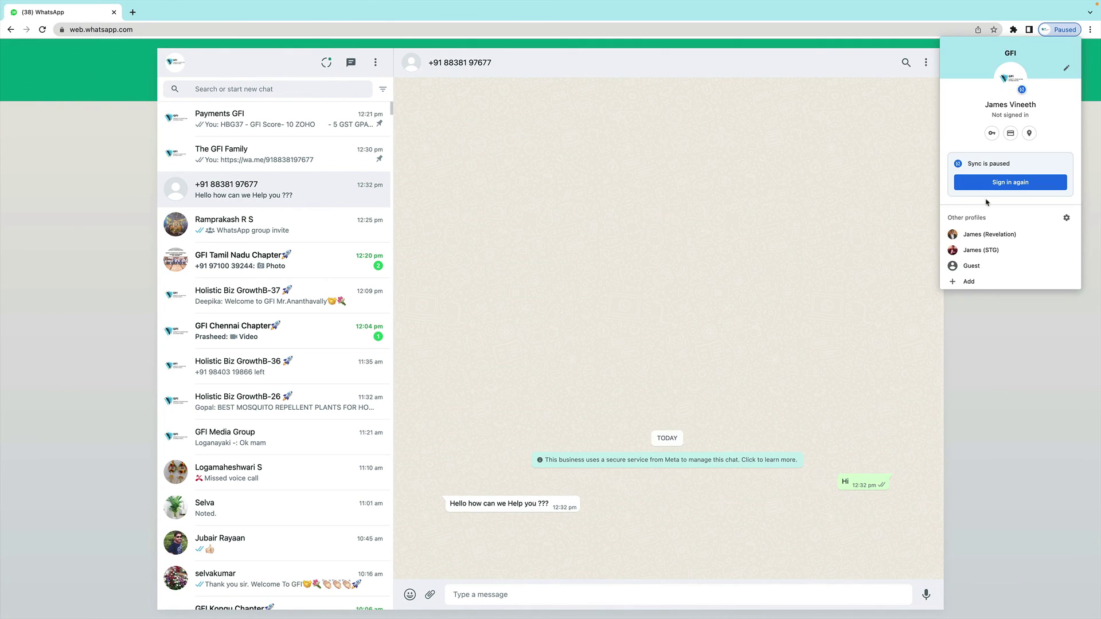
left_click(984, 235)
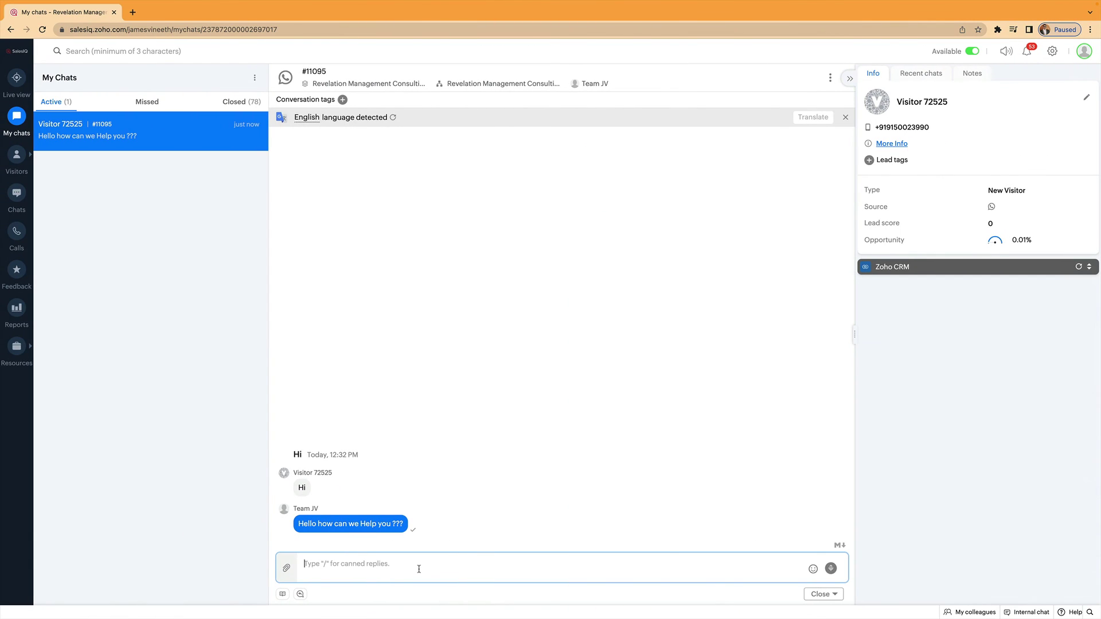
Send the frequently used canned G4E registration reply, then switch to the WhatsApp Web profile
type("/")
left_click(338, 524)
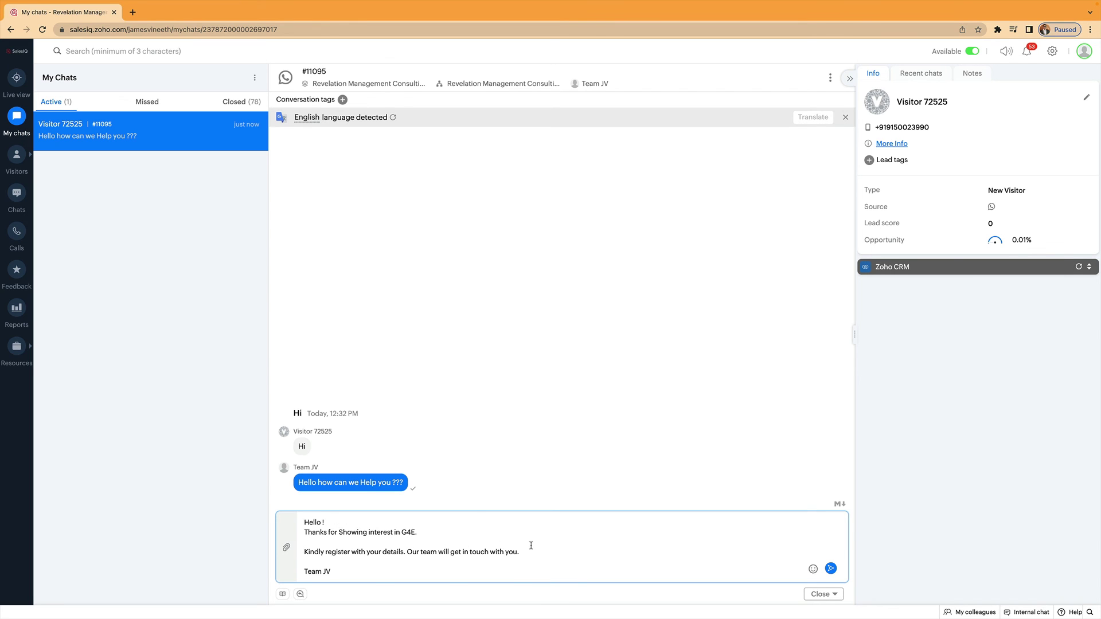
key("Return")
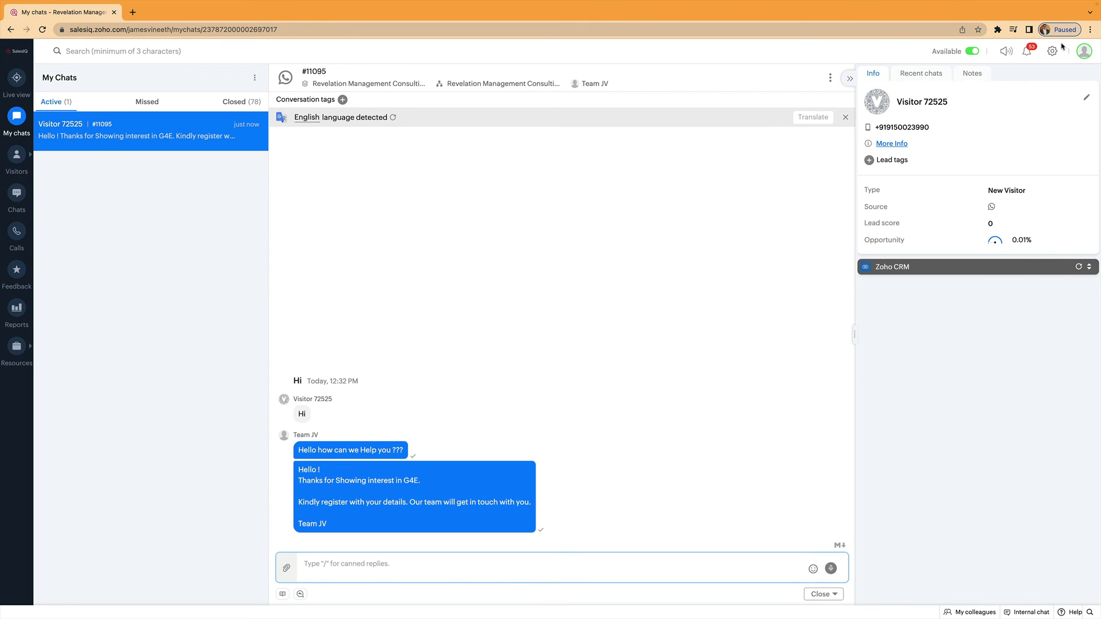
left_click(1059, 29)
left_click(977, 234)
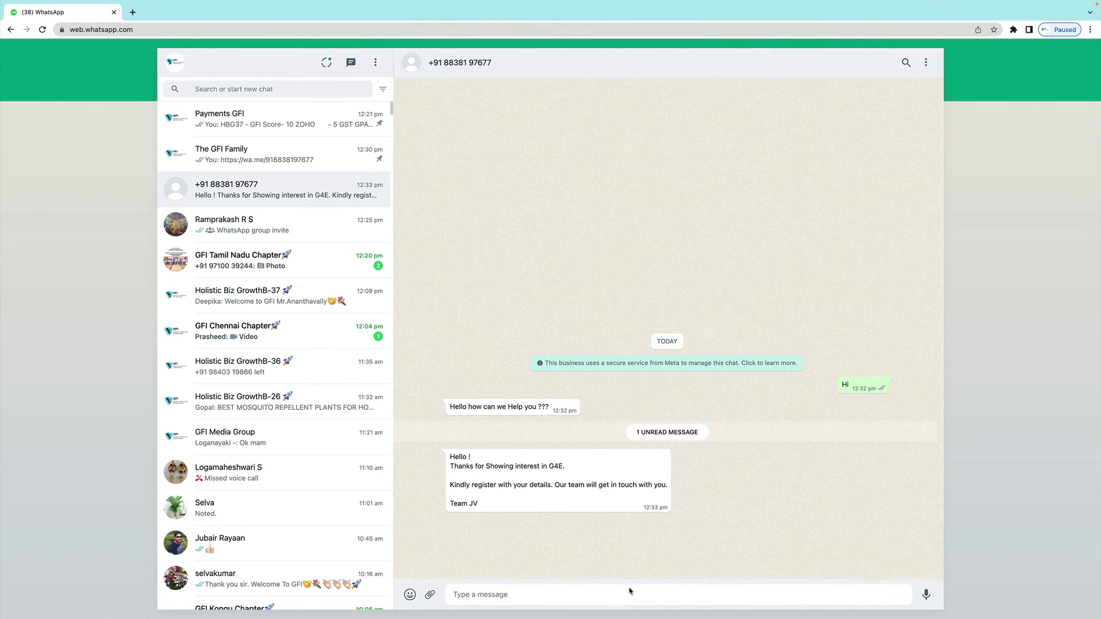
As the test customer, send 'Pls send Payment link' from the WhatsApp chat
type("Pls send Payment link")
key("Return")
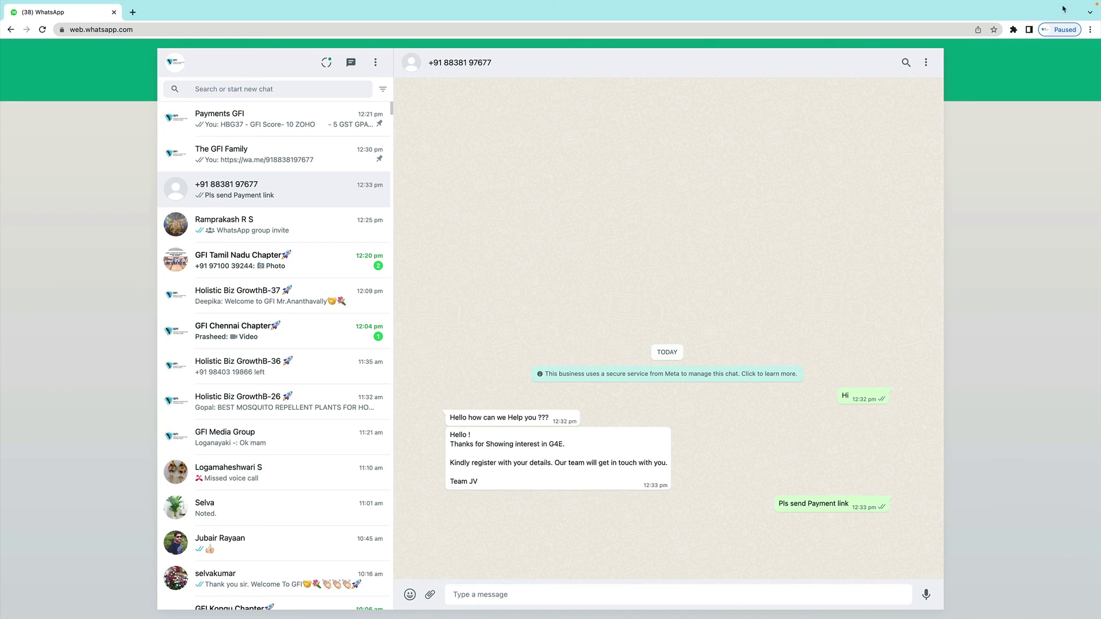
left_click(1060, 29)
In the SalesIQ profile, reply 'Here it is ....' to the payment request and open Settings
left_click(974, 235)
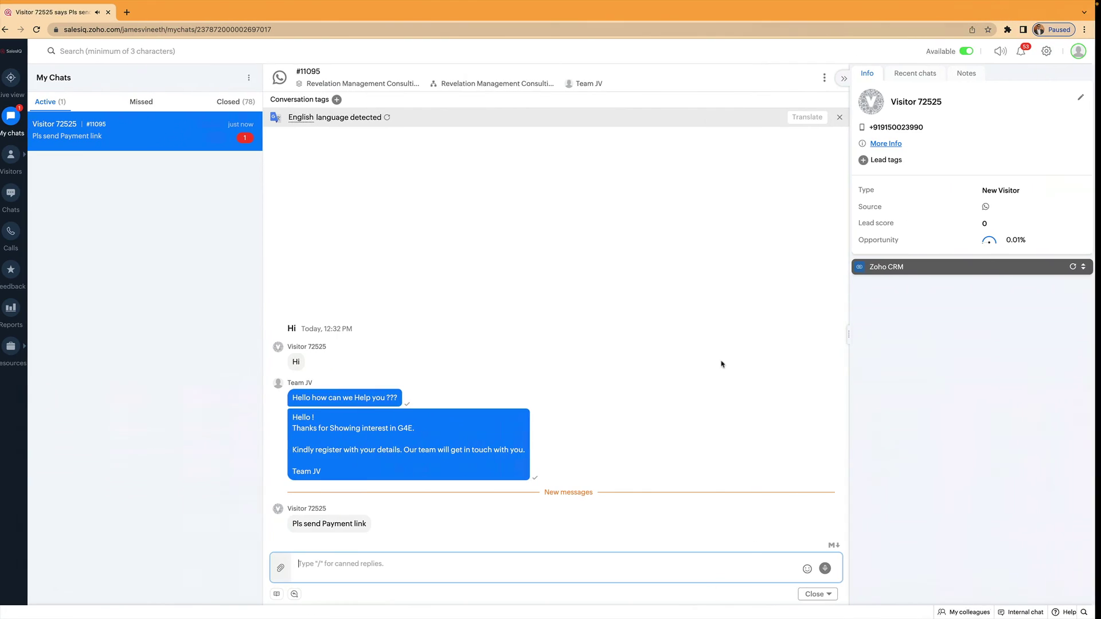
type("Here it is ....")
key("Return")
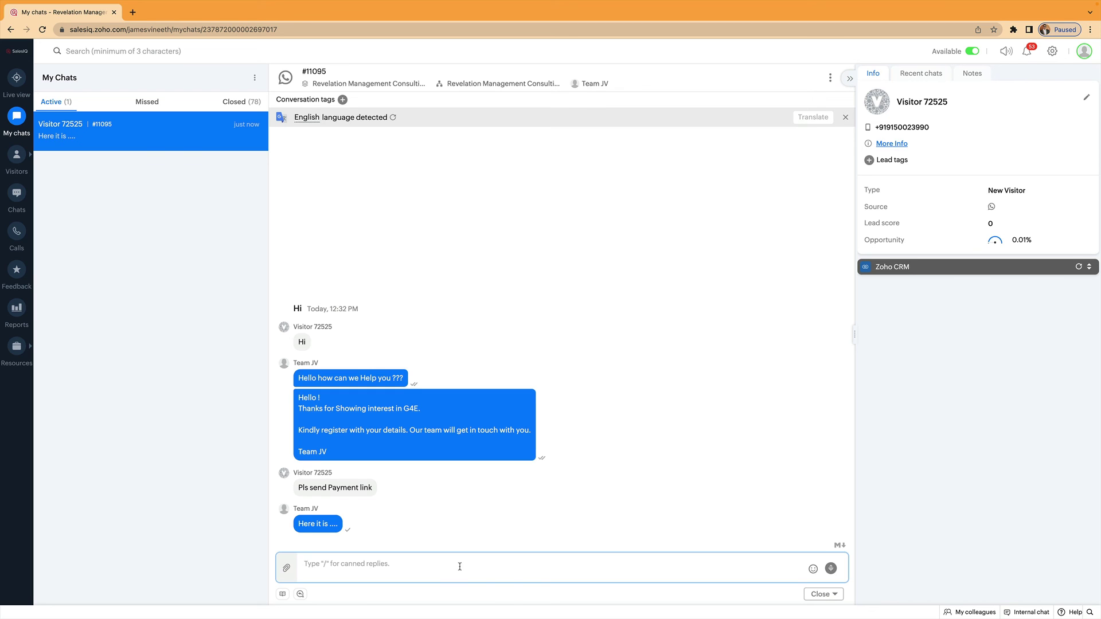
left_click(1051, 52)
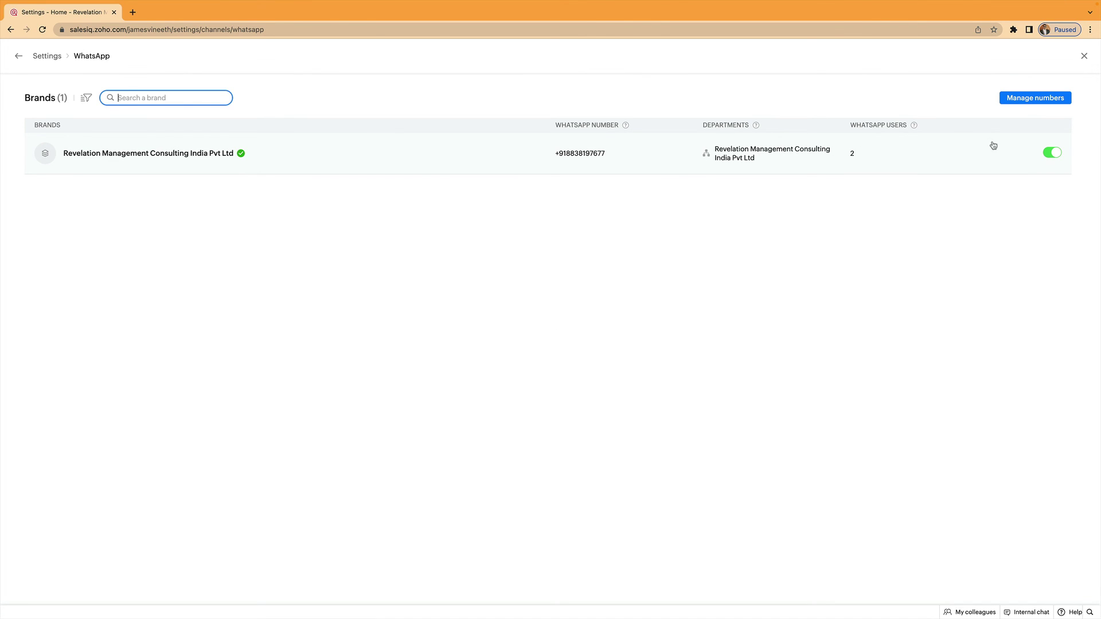
Close the WhatsApp channel page, view the Instagram channel, then exit Settings to chat #11095
mouse_move(914, 126)
left_click(1084, 56)
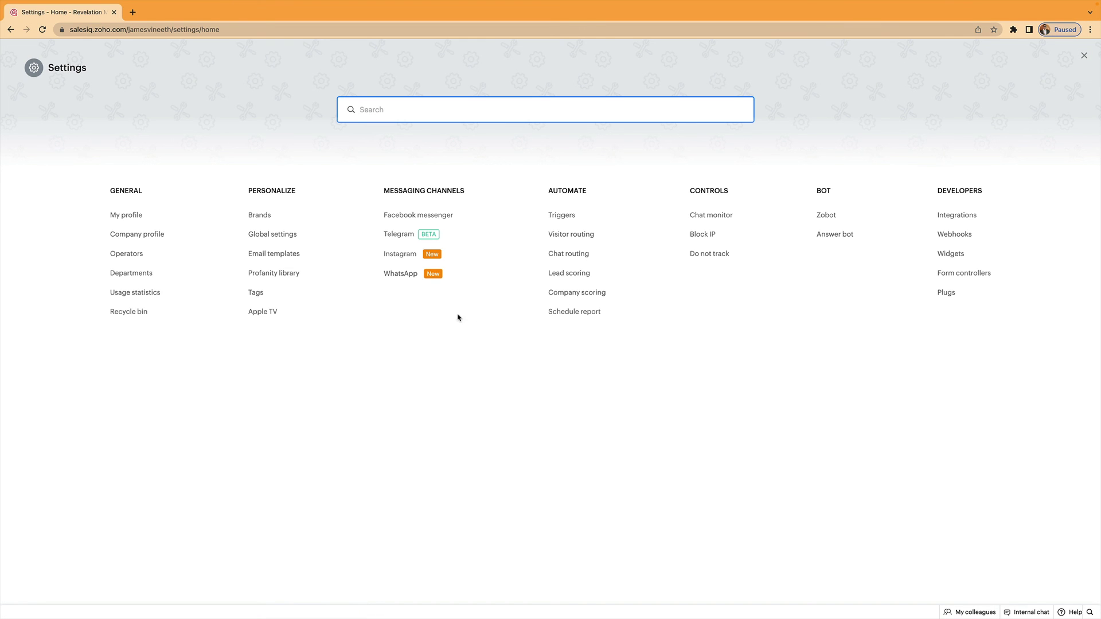
left_click(406, 256)
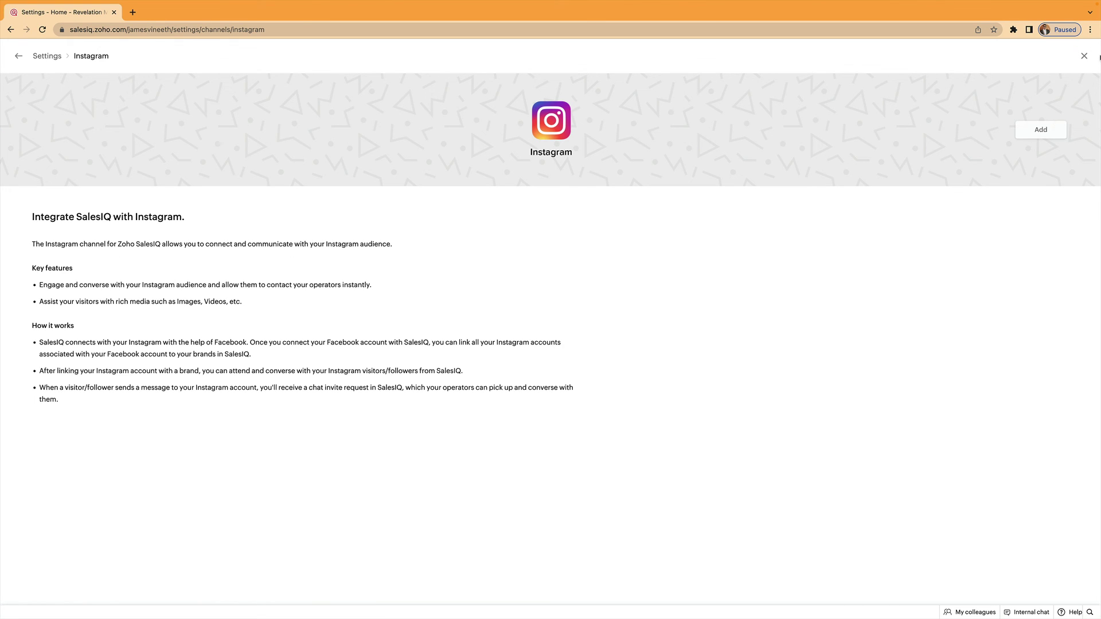
left_click(1085, 56)
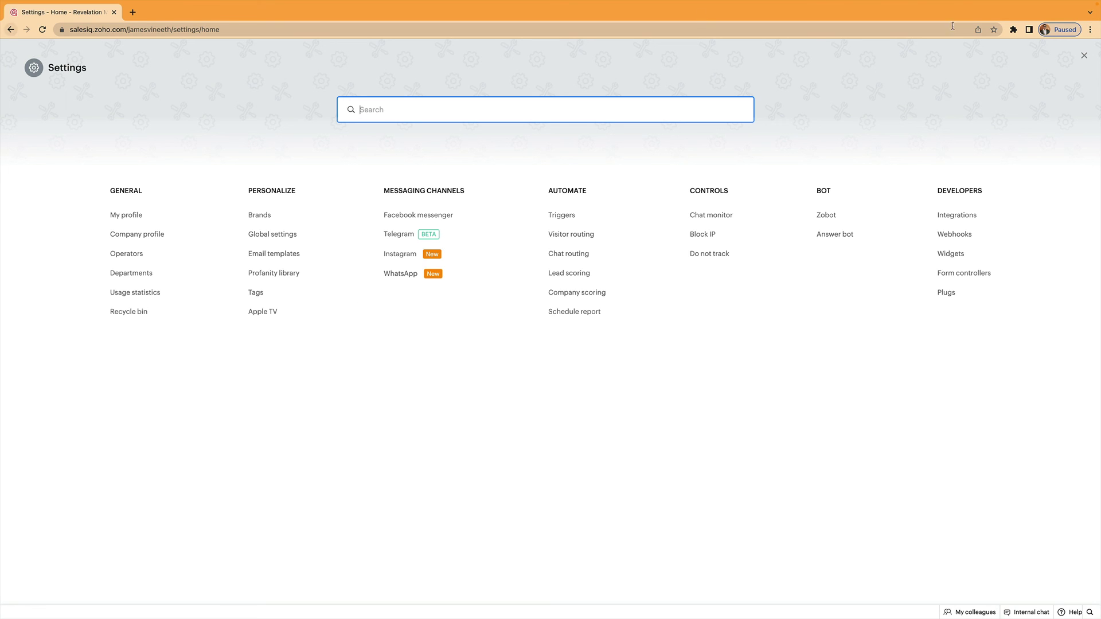
left_click(1084, 56)
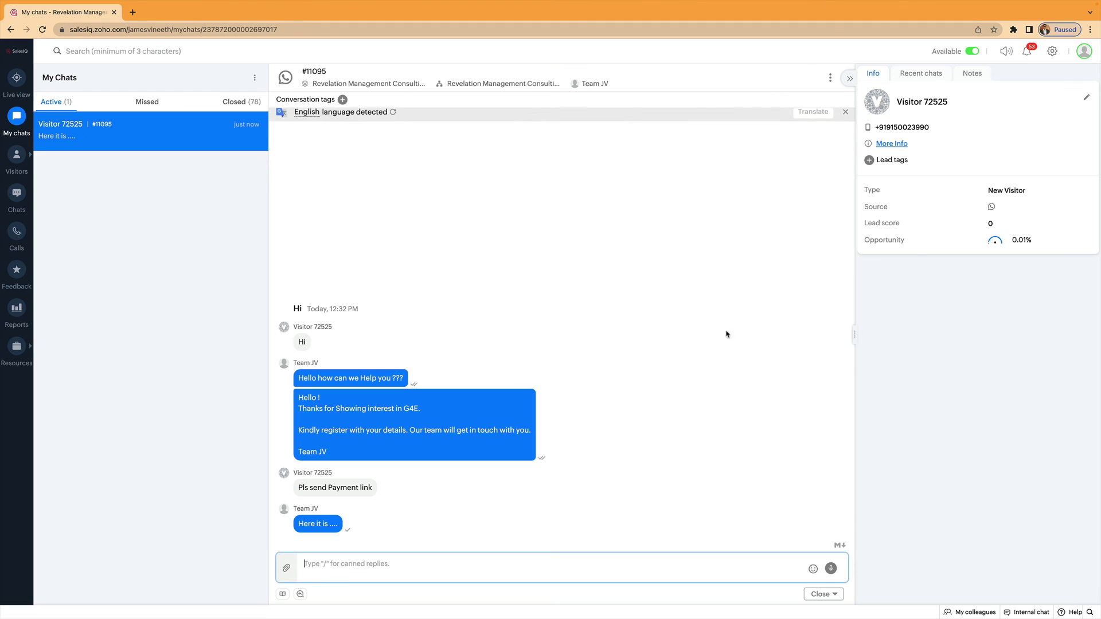